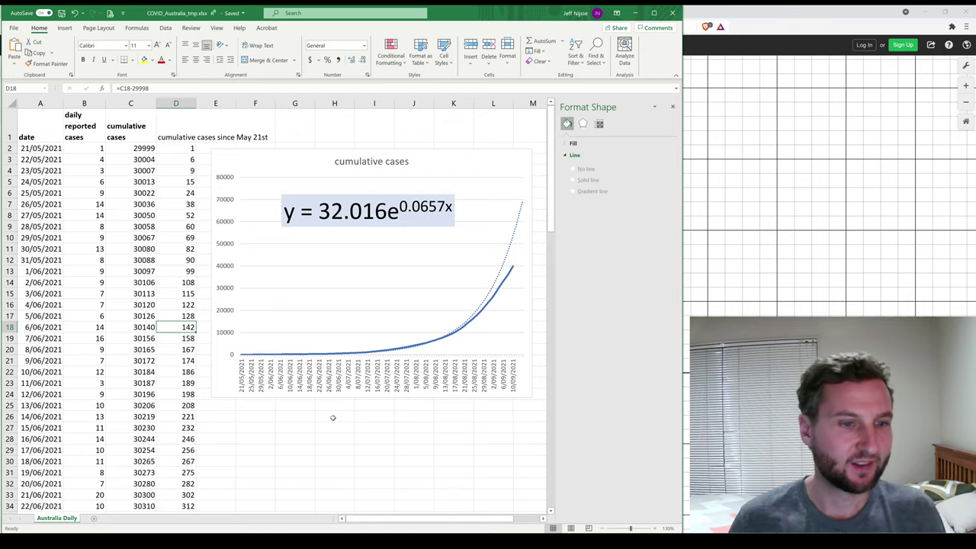
# Switch to the browser, reload the health.gov.au case statistics page, and examine the mid-2020 wave in the daily and cumulative cases graph
pyautogui.hotkey('alt', 'Tab')
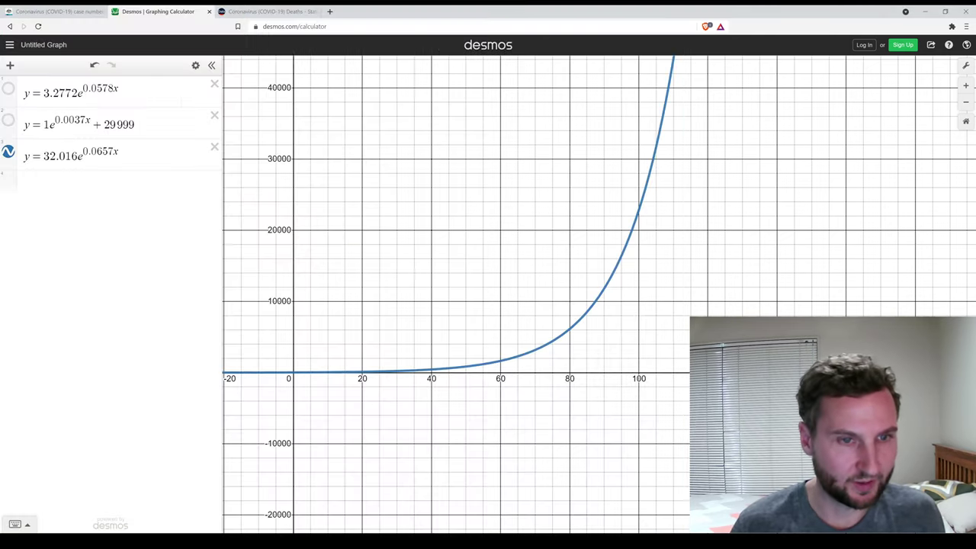
pyautogui.click(73, 13)
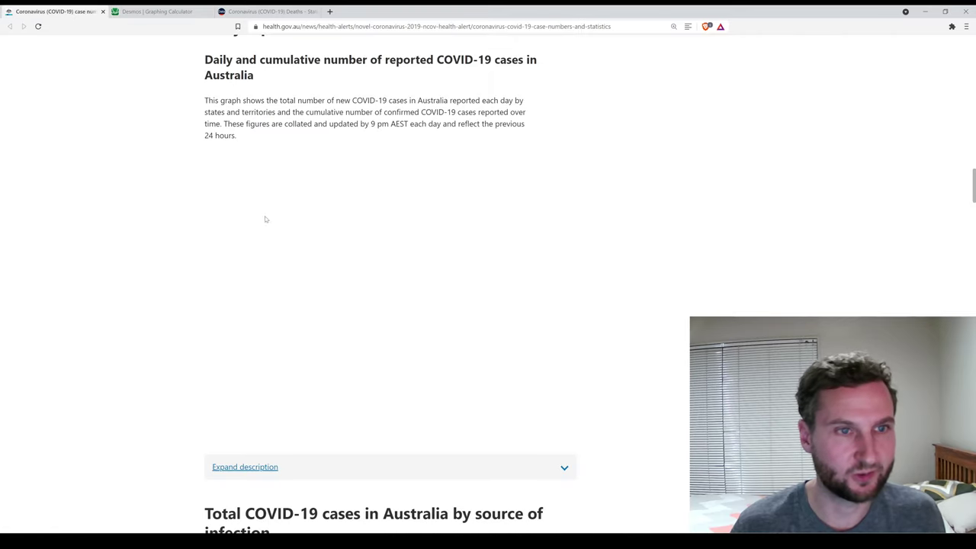
pyautogui.click(38, 25)
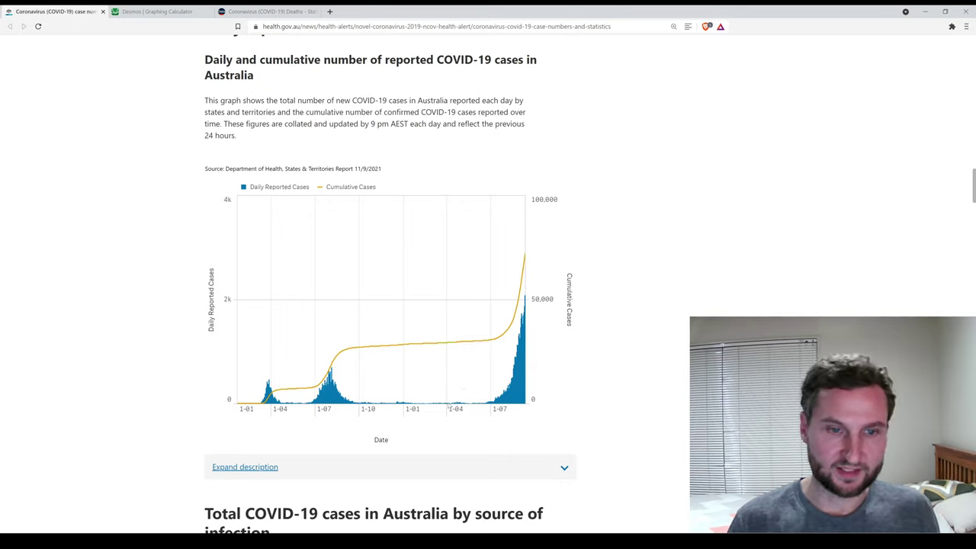
pyautogui.scroll(3, 330, 398)
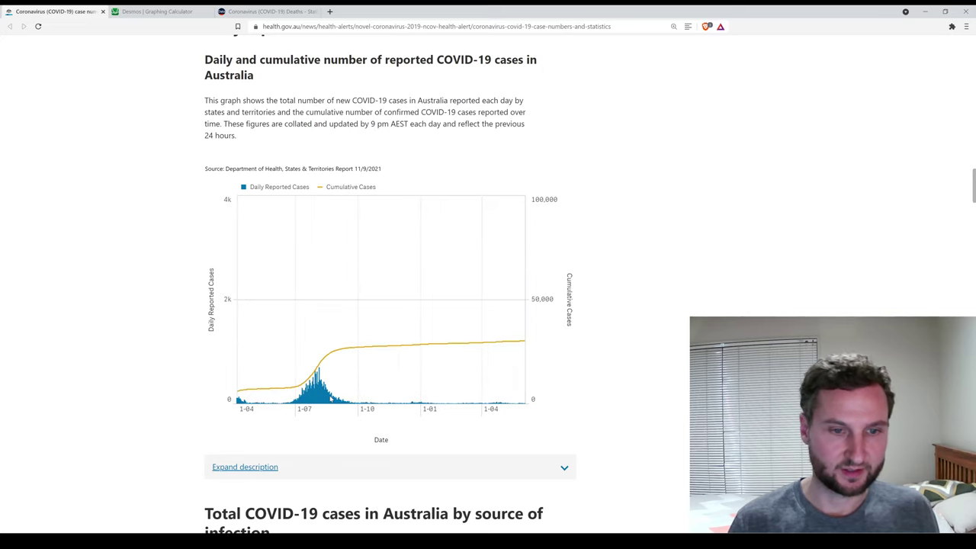
pyautogui.moveTo(305, 381); pyautogui.dragTo(373, 381)
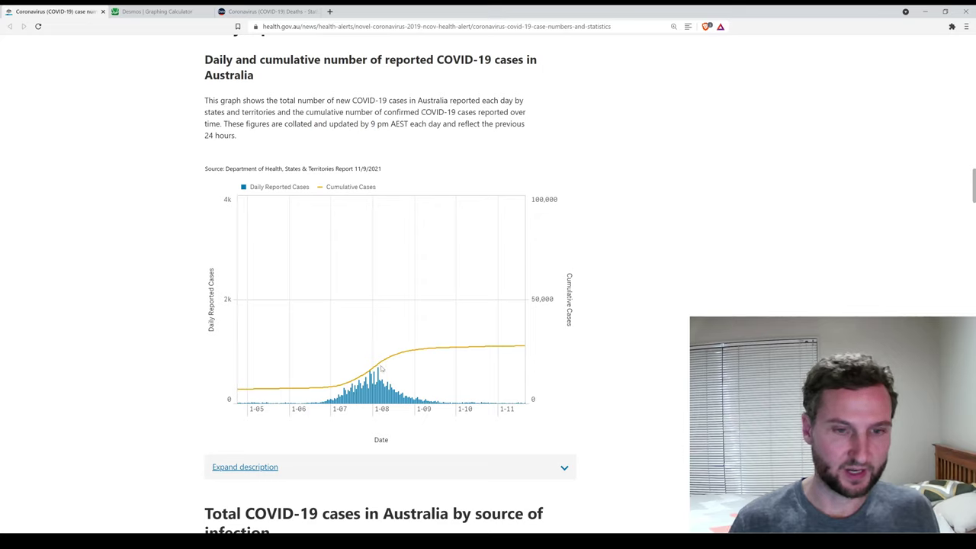
pyautogui.moveTo(378, 371)
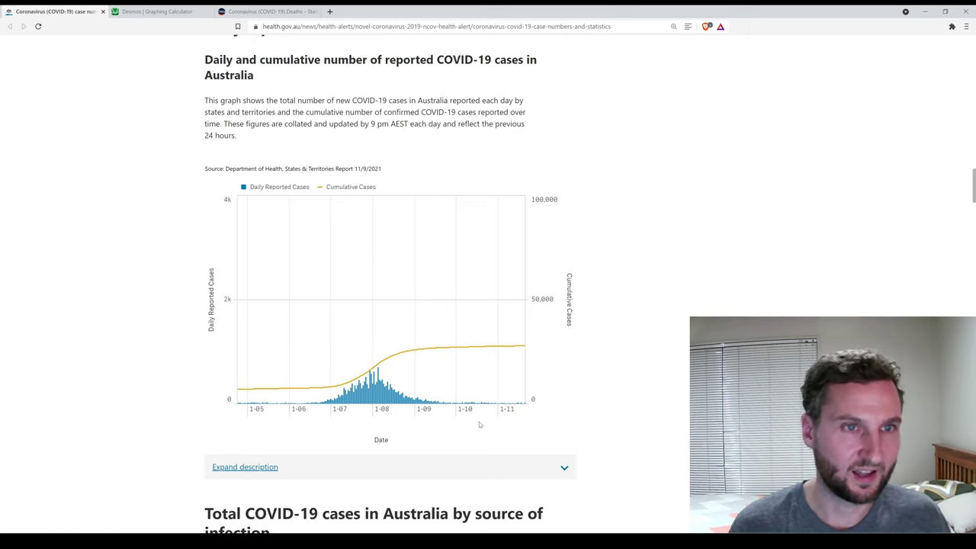
# Switch back to Excel and delete the column of cumulative cases since May 21st
pyautogui.hotkey('alt', 'Tab')
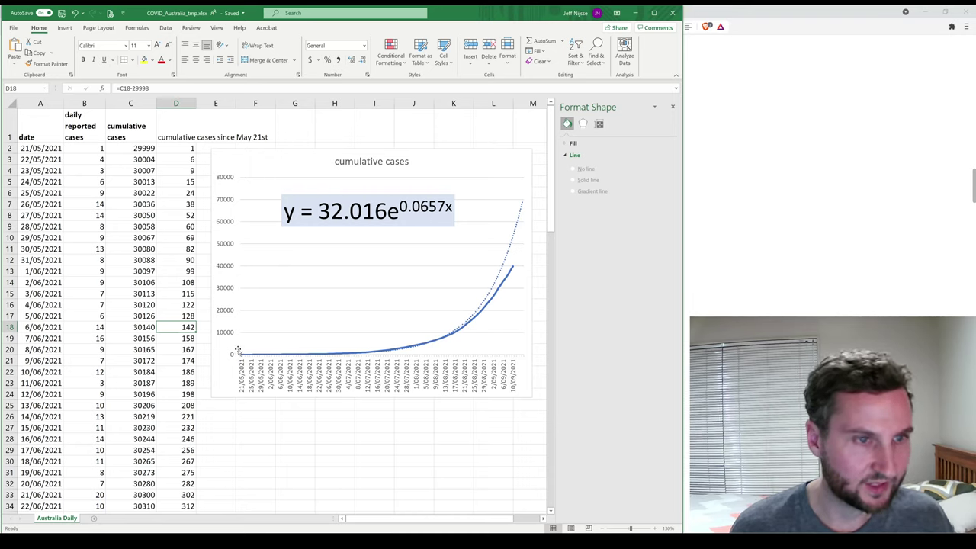
pyautogui.click(175, 147)
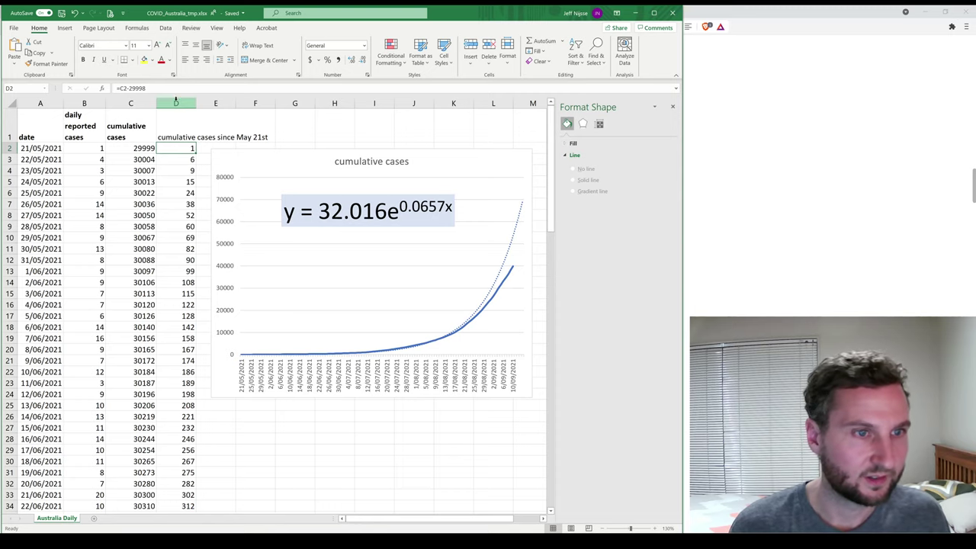
pyautogui.click(175, 102)
pyautogui.rightClick(176, 103)
pyautogui.click(194, 194)
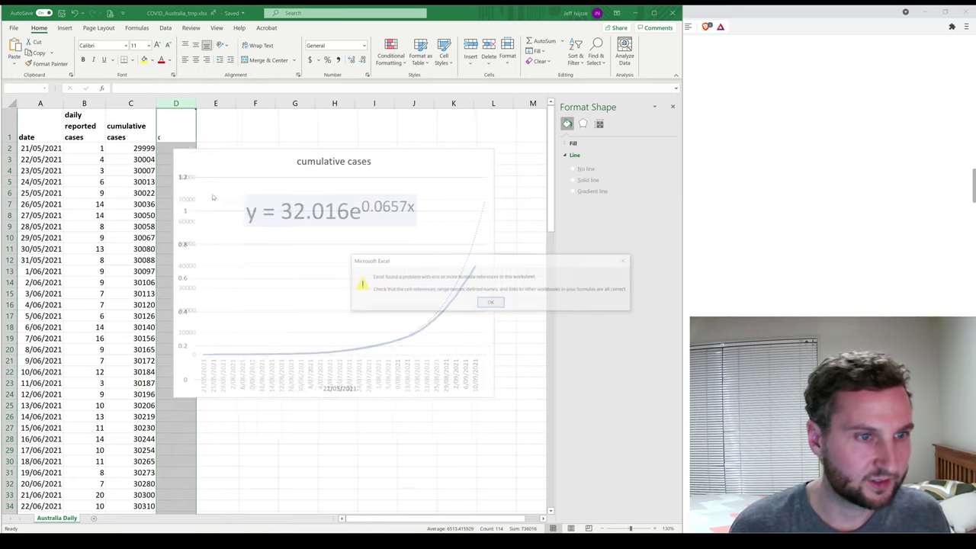
pyautogui.click(490, 303)
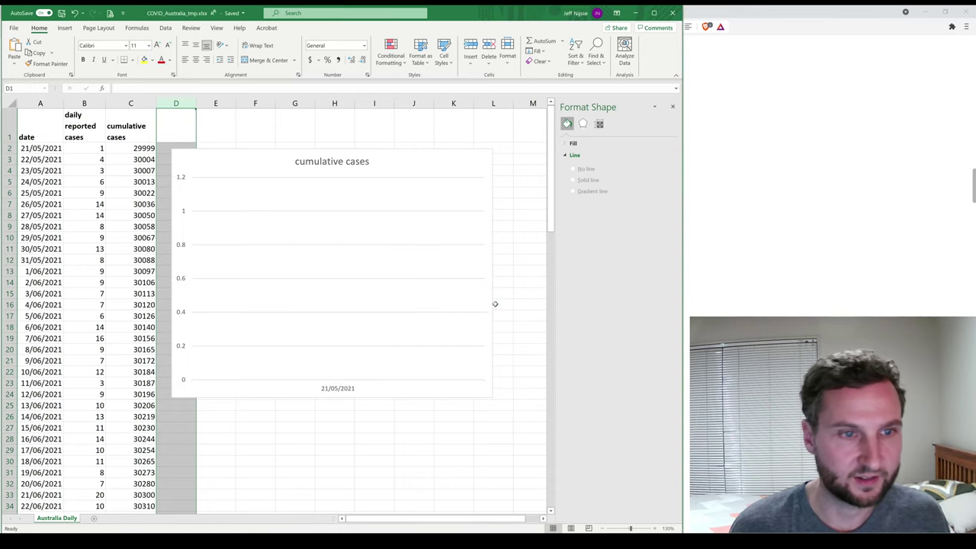
# Delete the old cumulative cases chart from the sheet
pyautogui.click(118, 149)
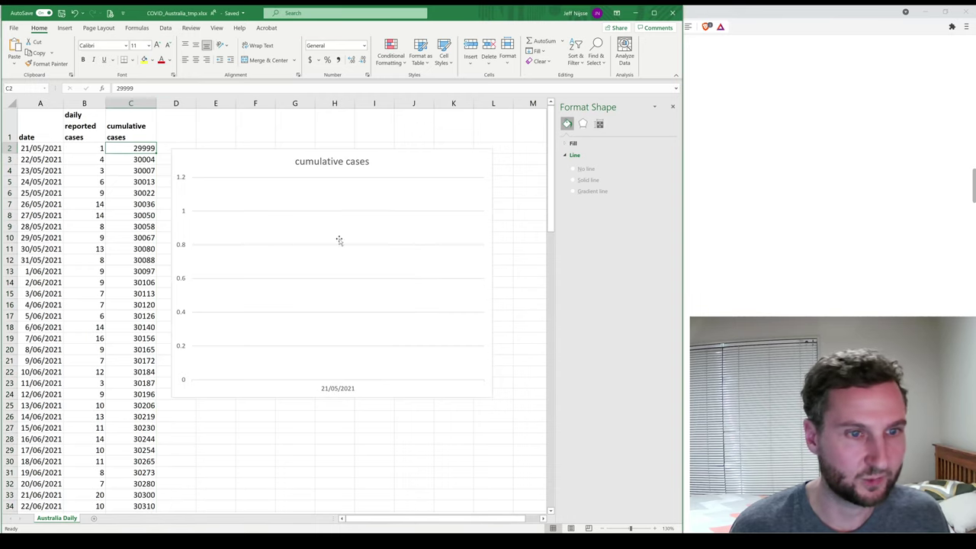
pyautogui.click(398, 157)
pyautogui.press('Delete')
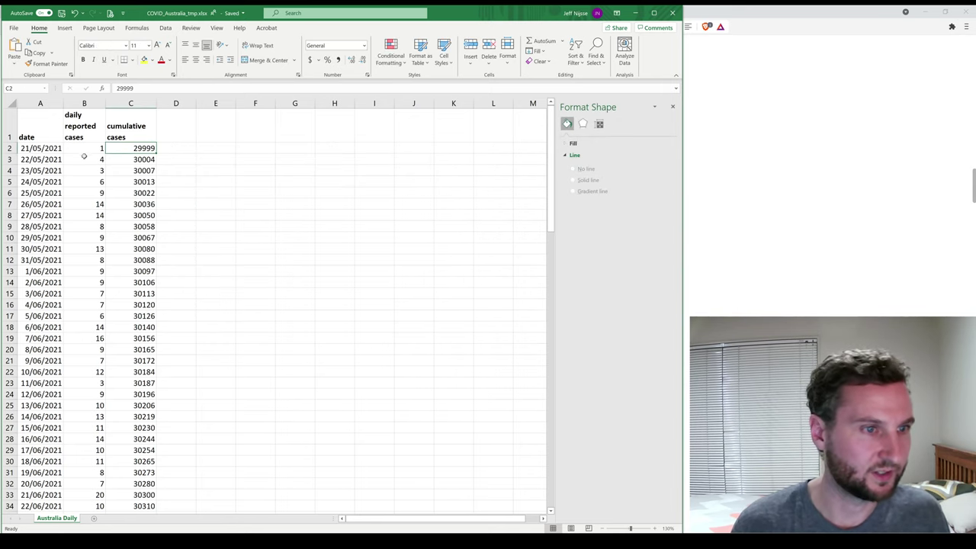
# Insert a 2-D line chart of the date, daily reported cases and cumulative cases columns, and enlarge it beside the data
pyautogui.moveTo(80, 135); pyautogui.dragTo(126, 135)
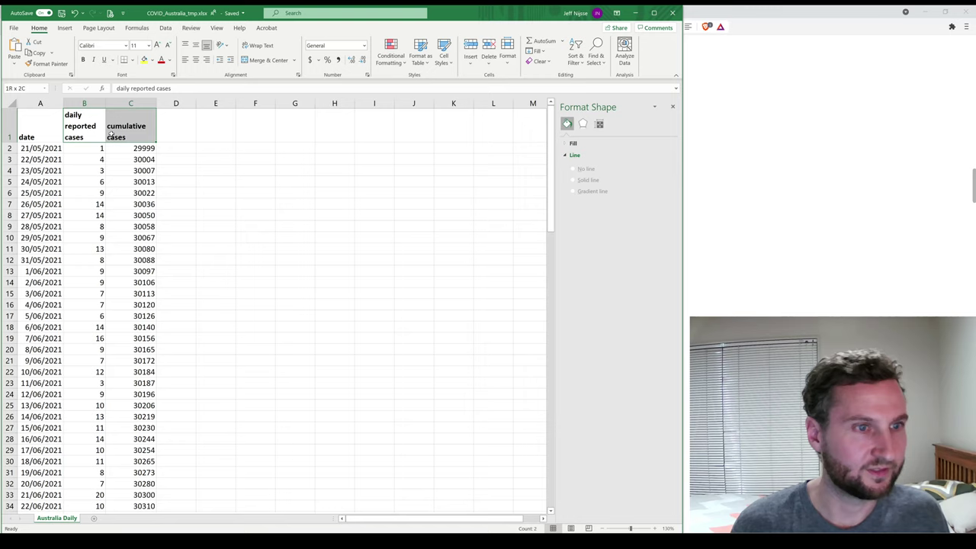
pyautogui.click(76, 150)
pyautogui.moveTo(40, 103); pyautogui.dragTo(135, 103)
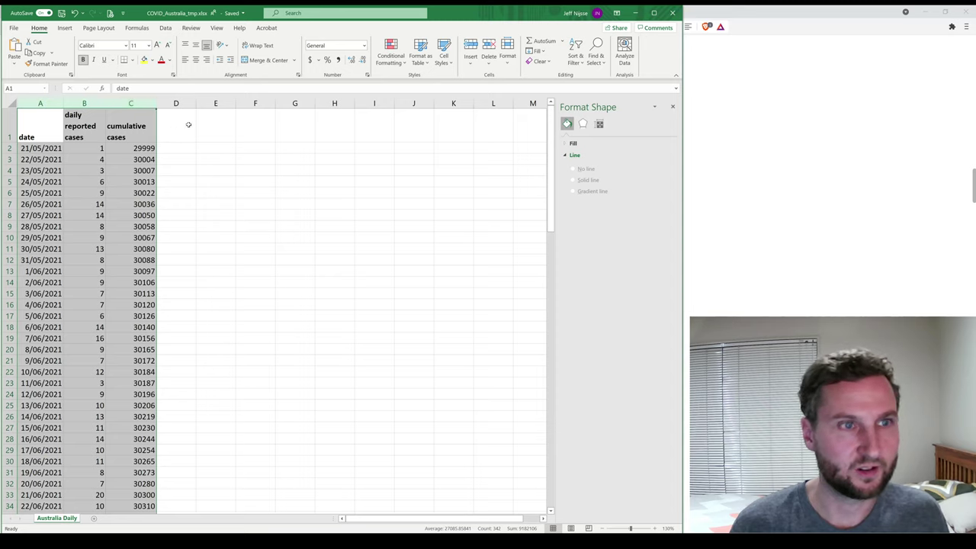
pyautogui.click(67, 28)
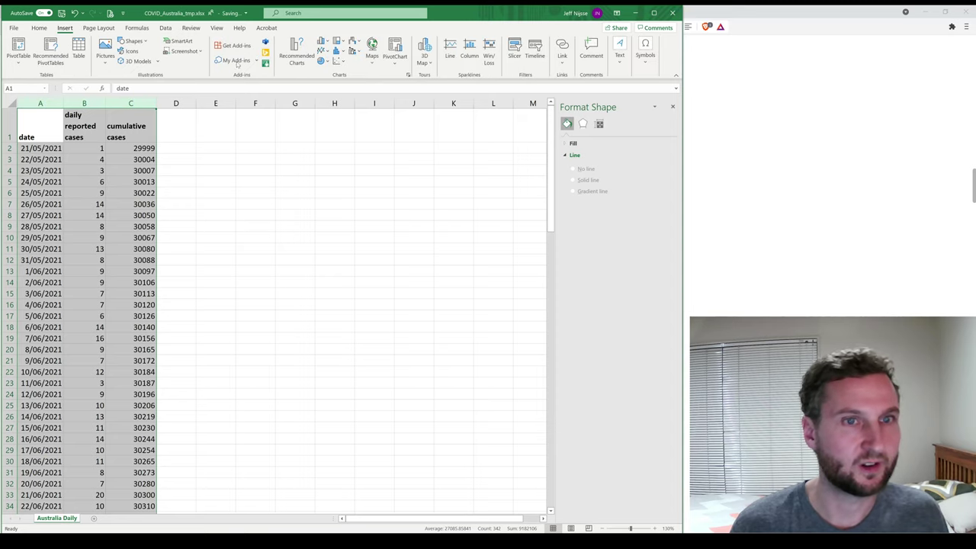
pyautogui.click(322, 51)
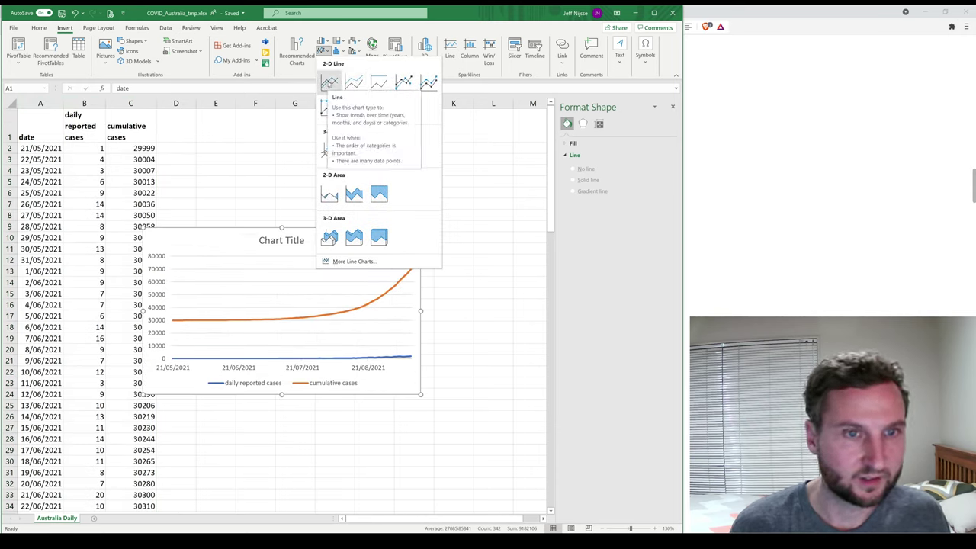
pyautogui.click(328, 81)
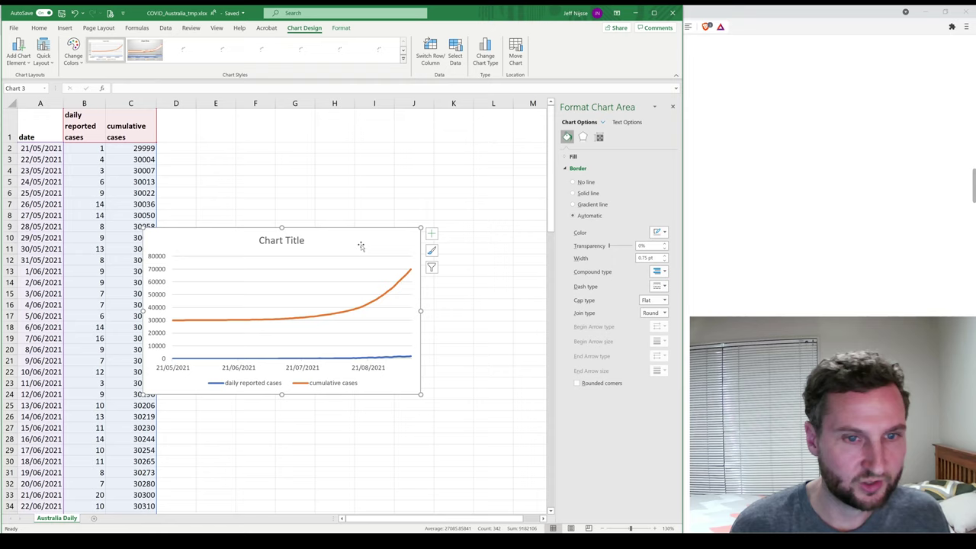
pyautogui.moveTo(356, 228); pyautogui.dragTo(378, 142)
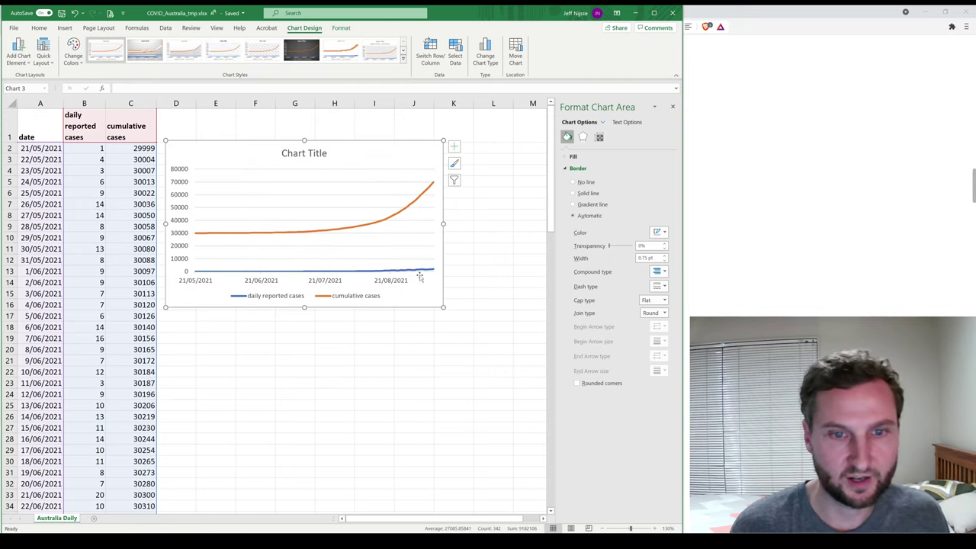
pyautogui.moveTo(443, 307); pyautogui.dragTo(533, 375)
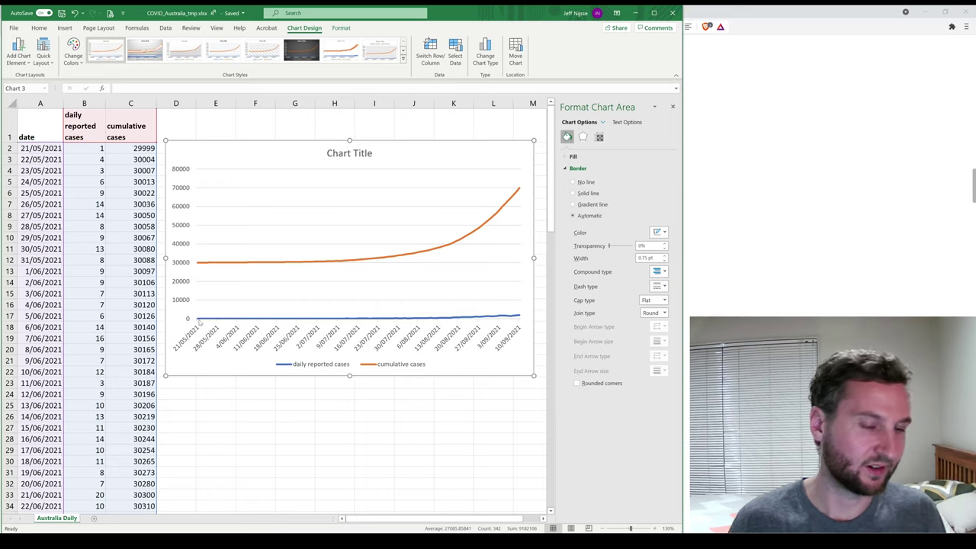
pyautogui.moveTo(200, 324)
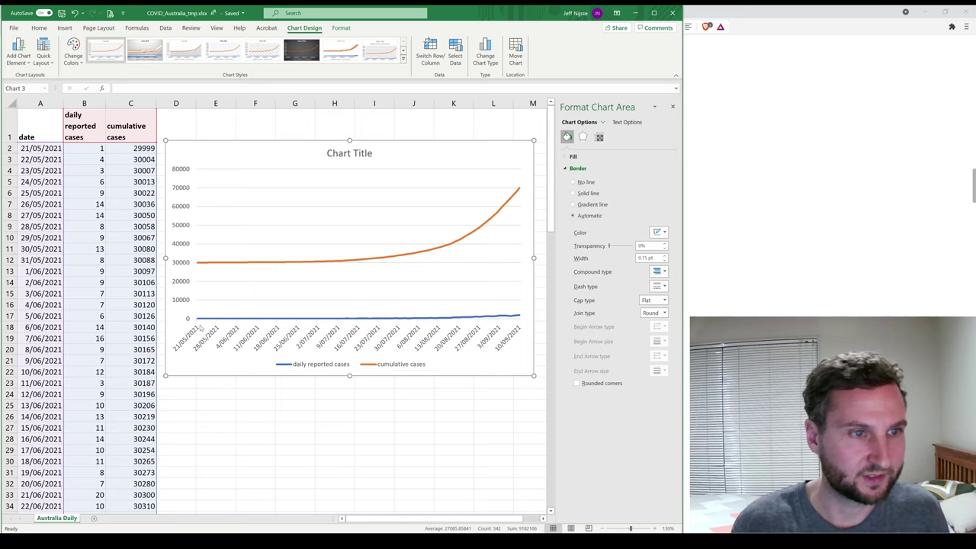
pyautogui.click(246, 217)
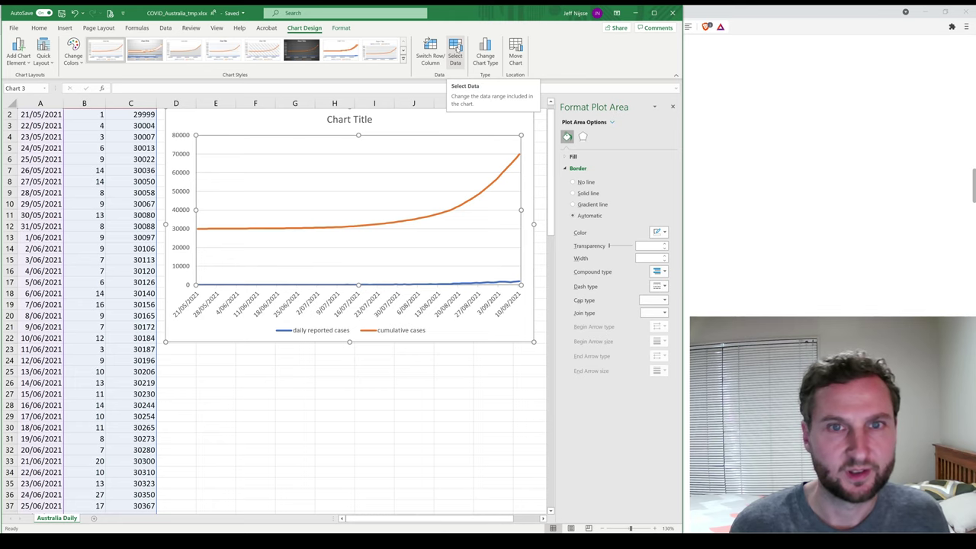
pyautogui.click(455, 47)
pyautogui.click(273, 268)
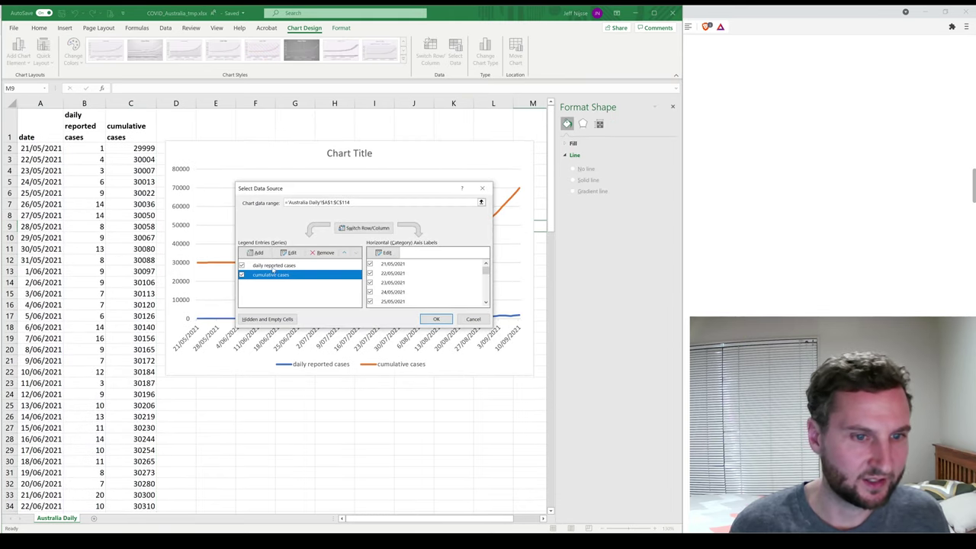
pyautogui.click(273, 275)
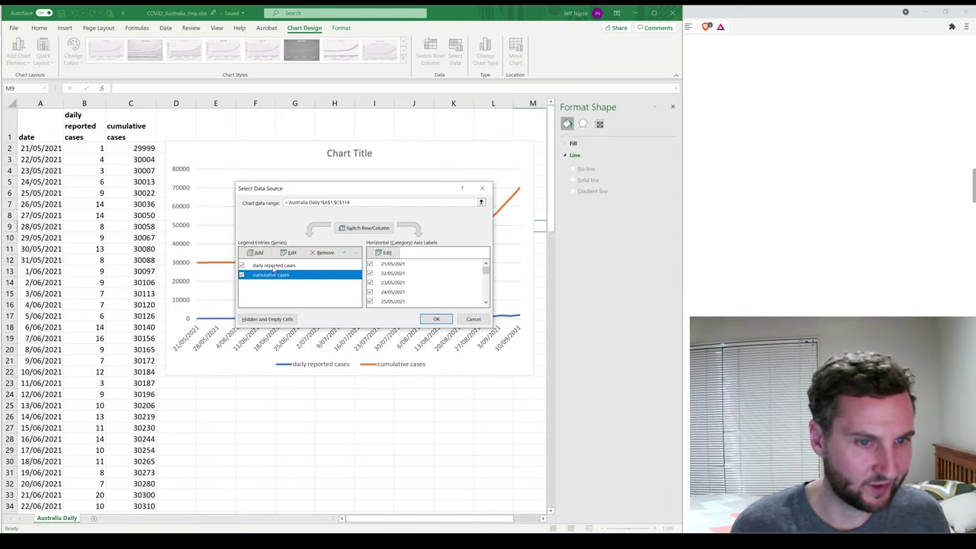
pyautogui.click(273, 267)
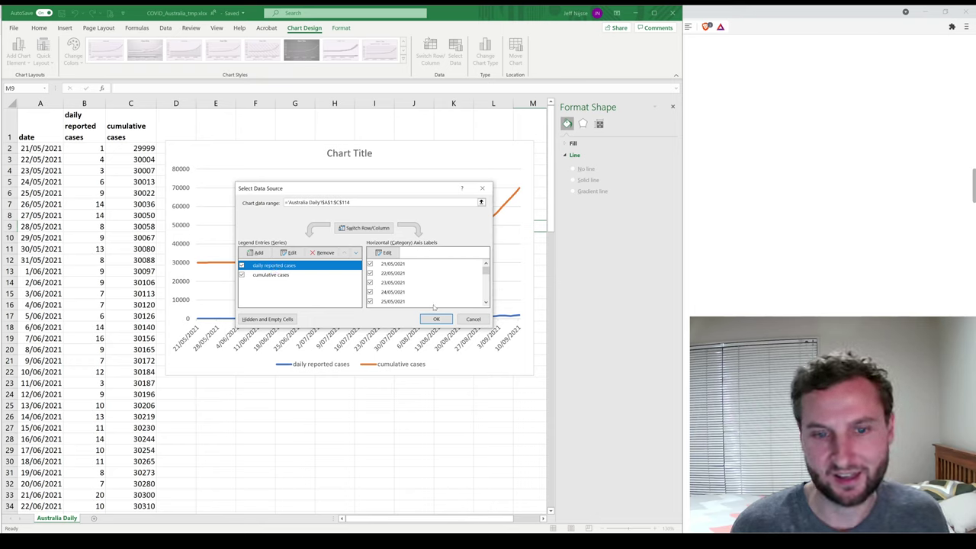
pyautogui.click(474, 320)
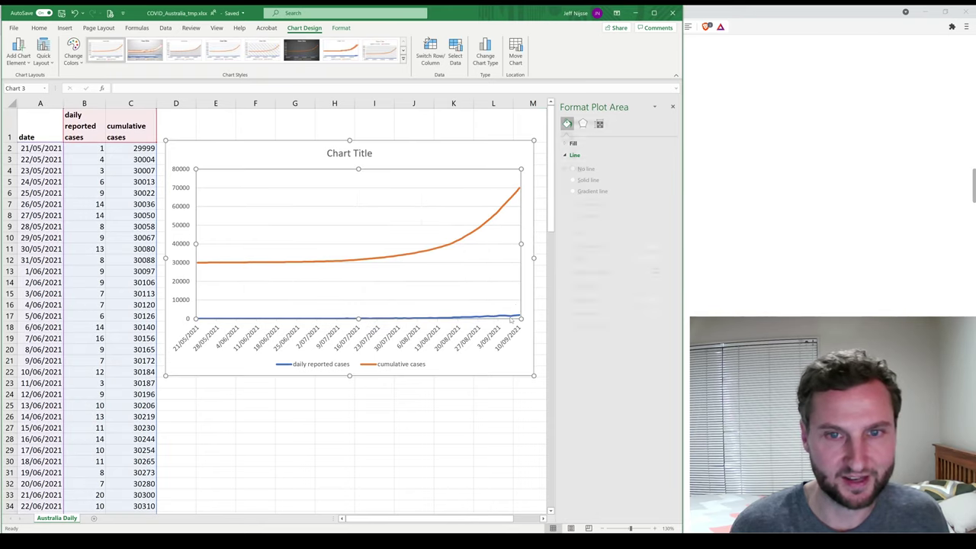
# Plot the cumulative cases series on the secondary axis and title the chart "Daily & Cumulative Cases"
pyautogui.click(491, 221)
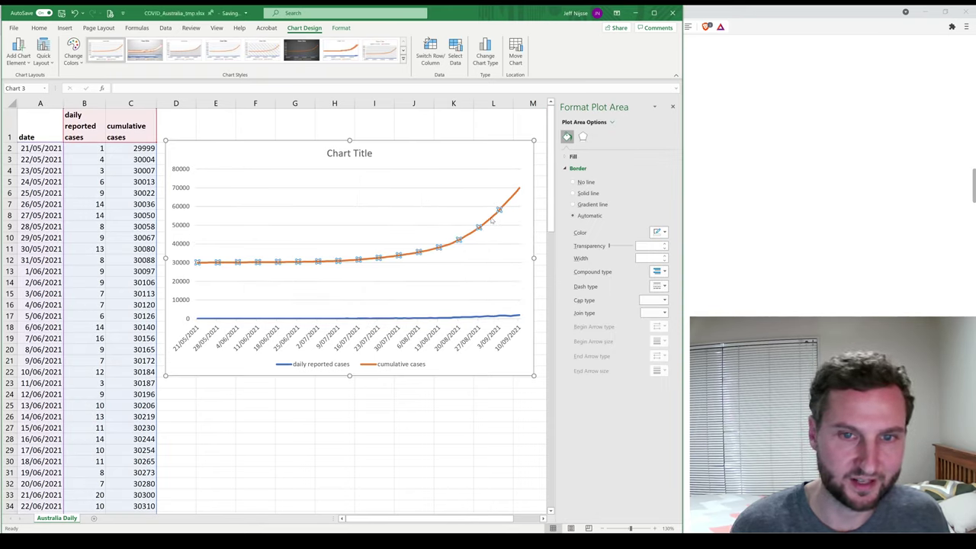
pyautogui.click(603, 123)
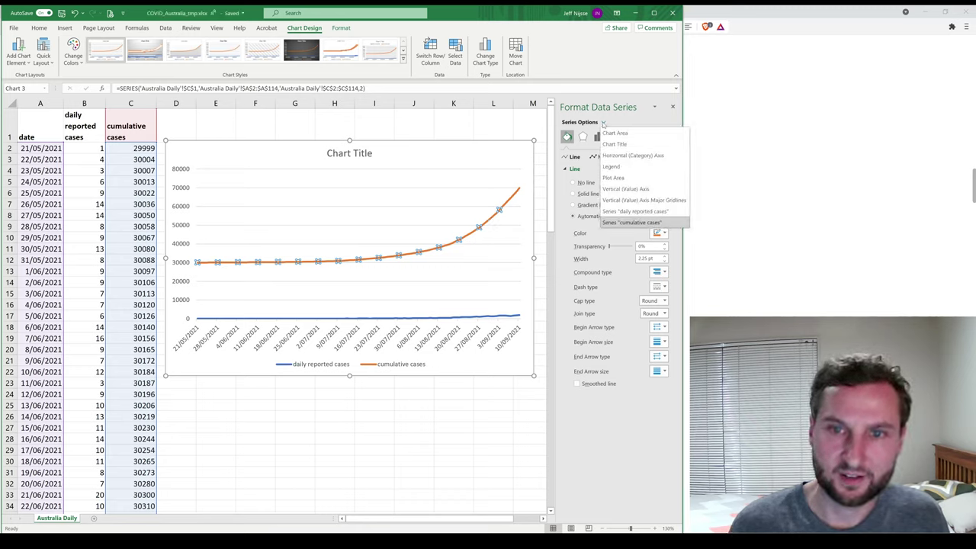
pyautogui.click(634, 211)
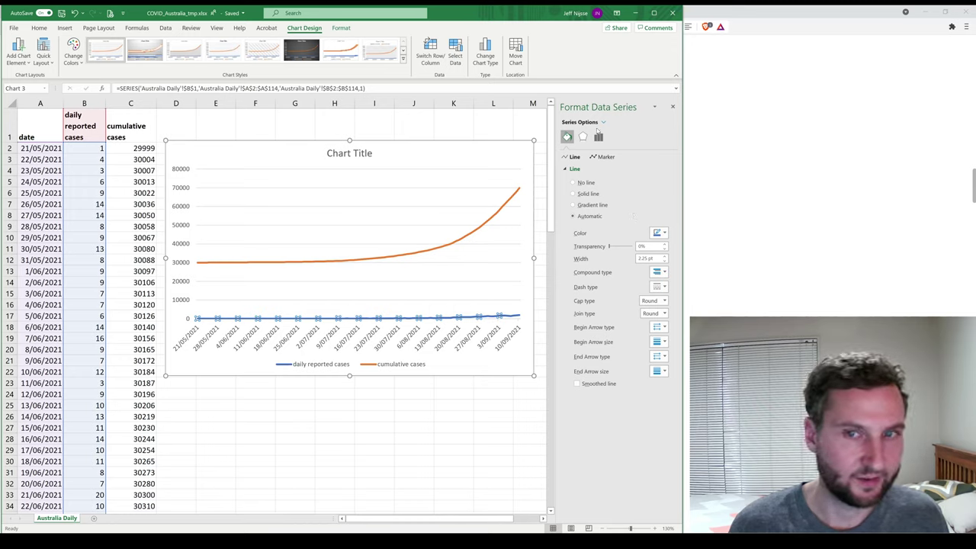
pyautogui.click(603, 124)
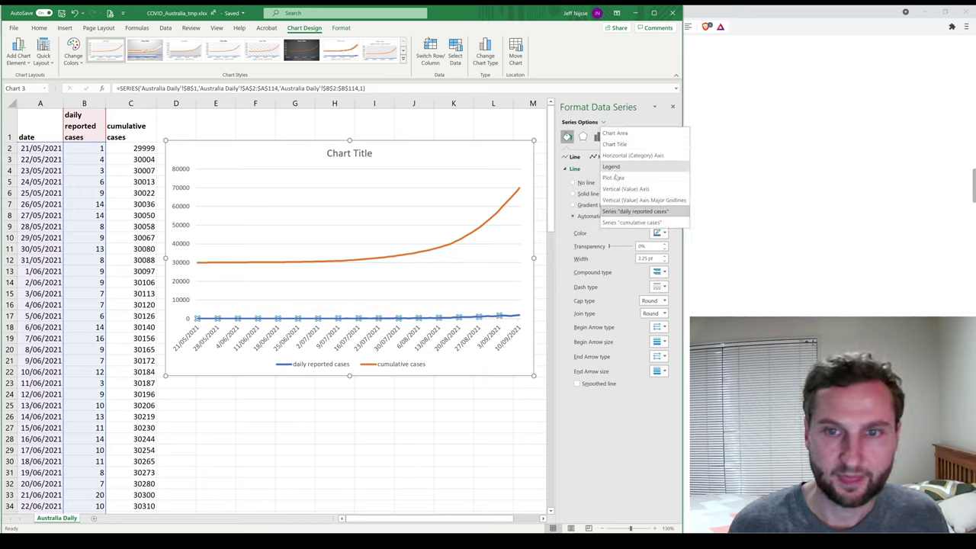
pyautogui.click(626, 224)
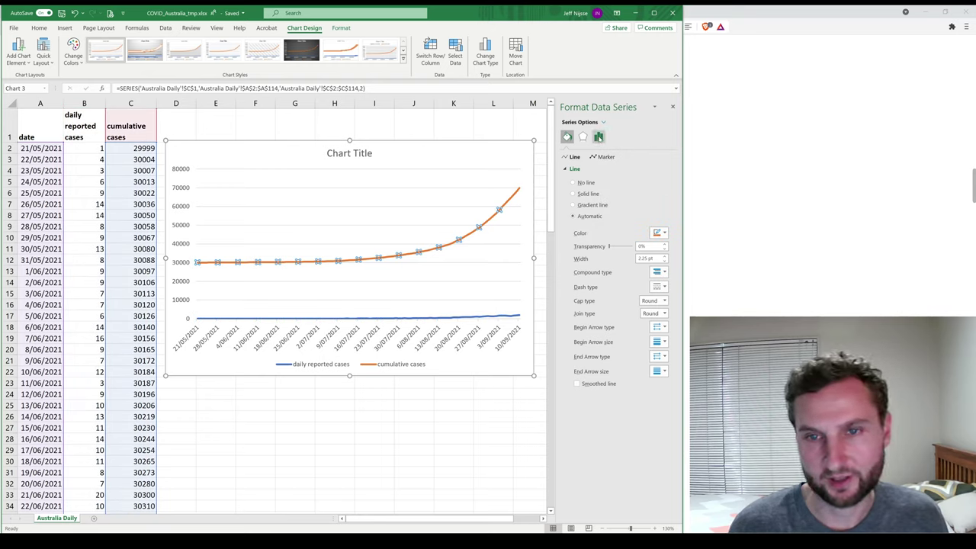
pyautogui.click(599, 137)
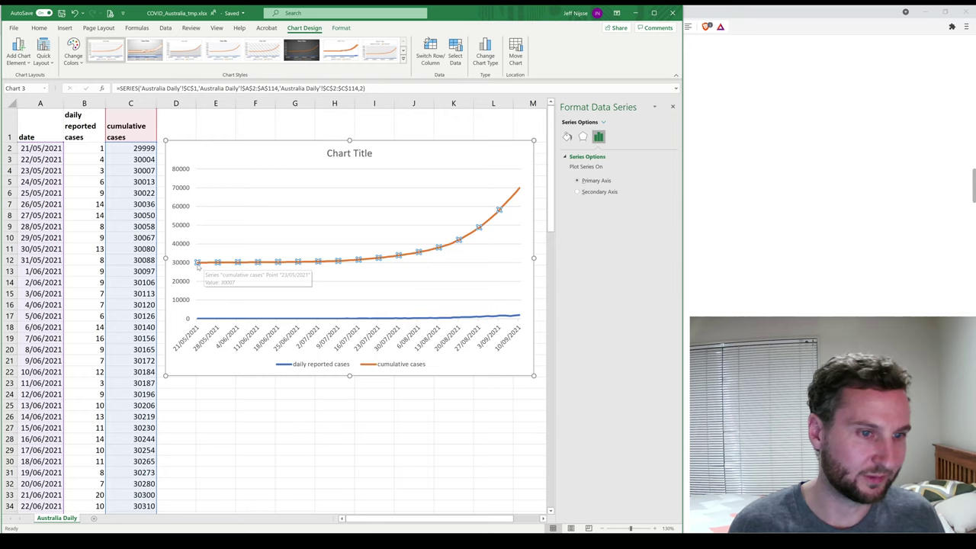
pyautogui.click(578, 192)
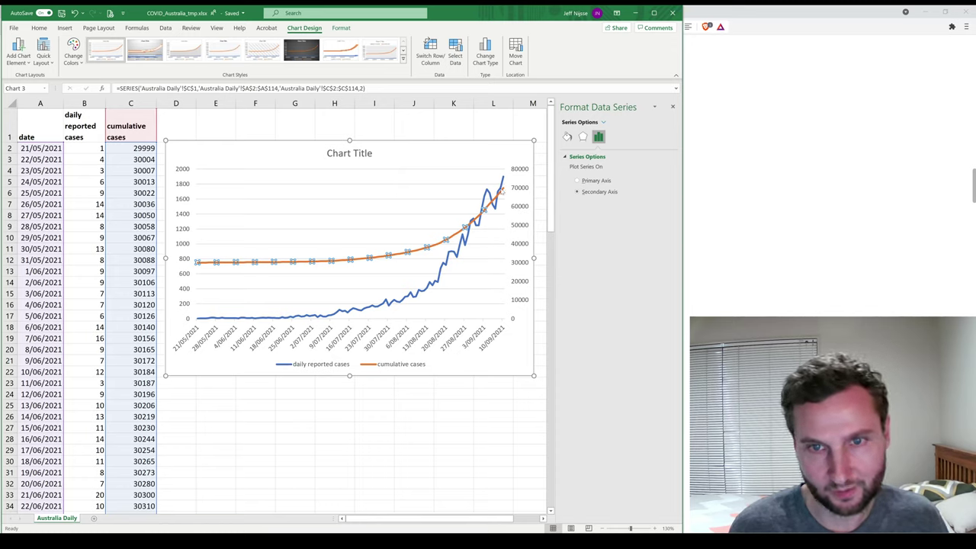
pyautogui.click(542, 207)
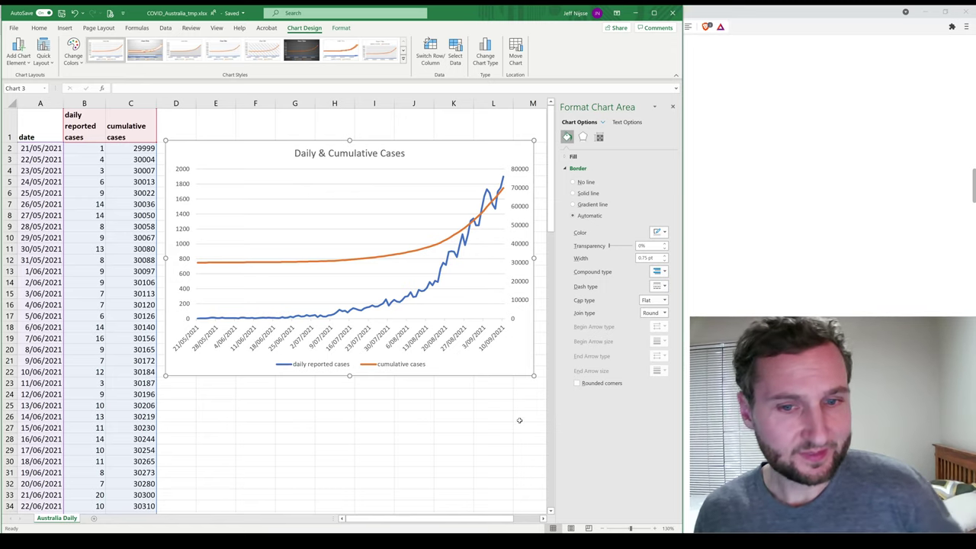
# Add an exponential trendline to the daily reported cases series
pyautogui.click(460, 253)
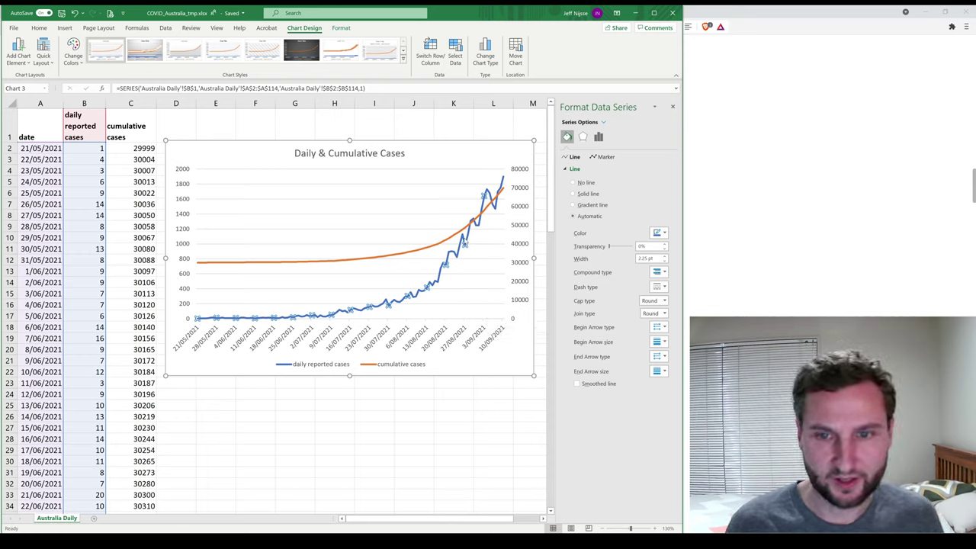
pyautogui.rightClick(466, 238)
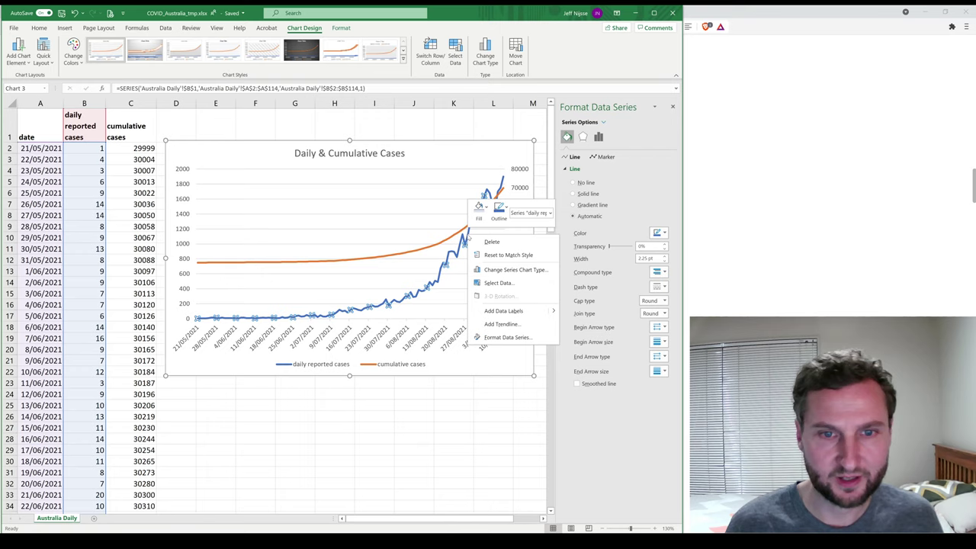
pyautogui.click(499, 324)
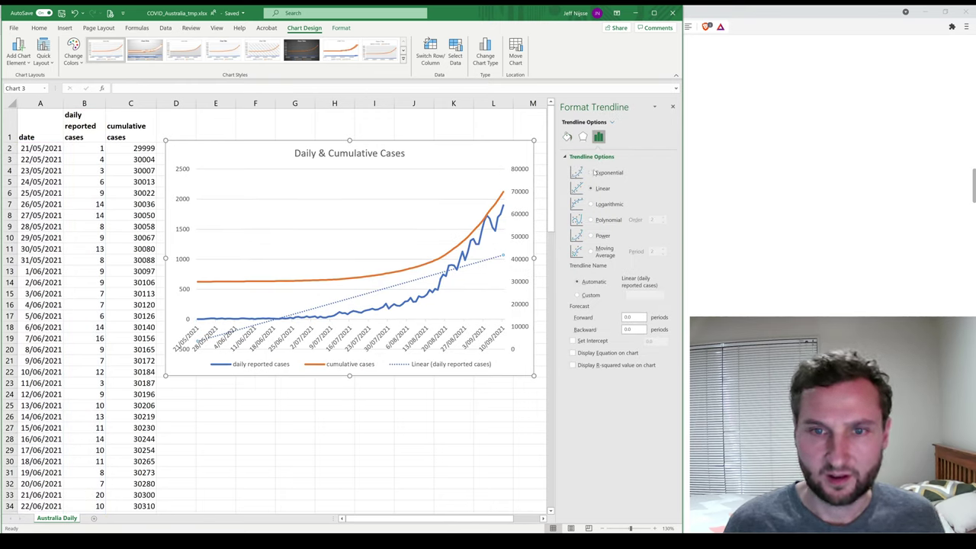
pyautogui.click(590, 173)
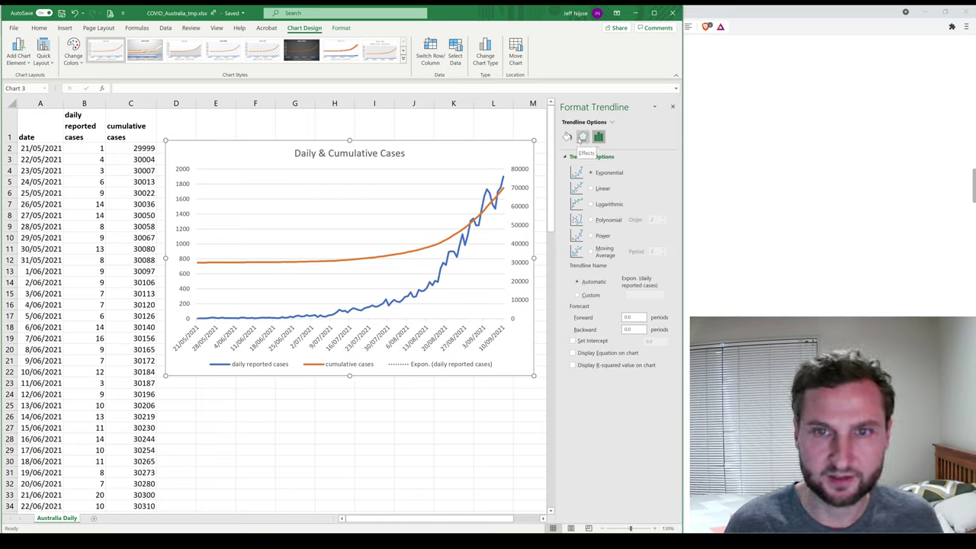
pyautogui.click(582, 137)
pyautogui.click(566, 136)
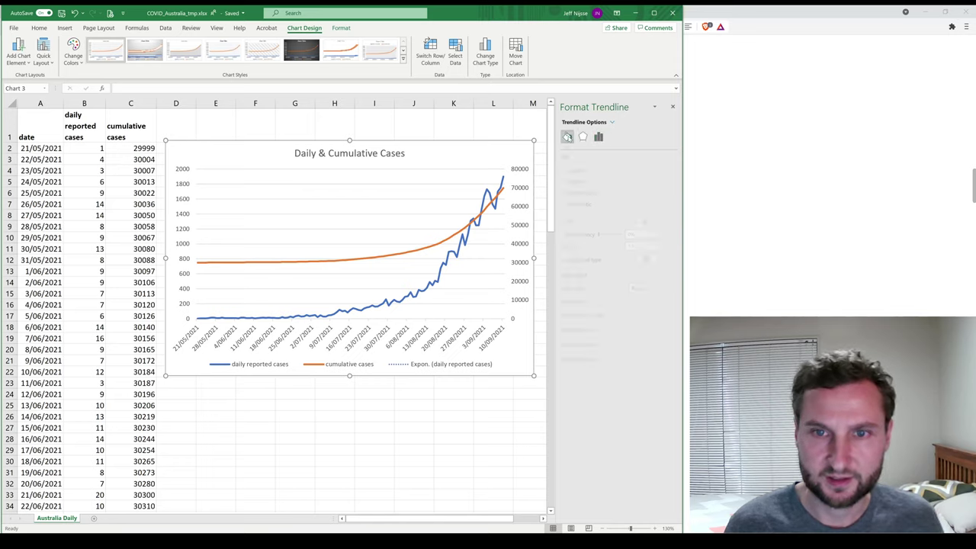
pyautogui.click(482, 226)
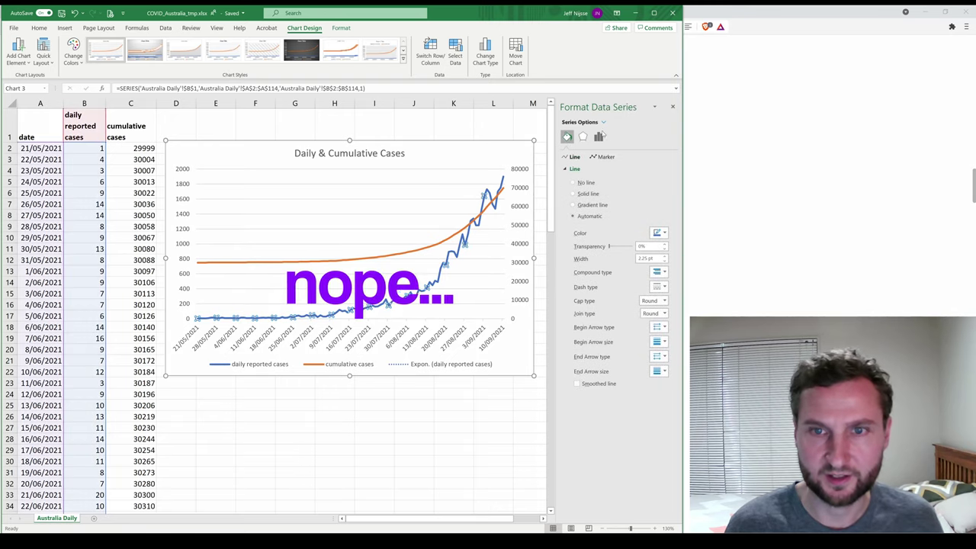
pyautogui.click(600, 136)
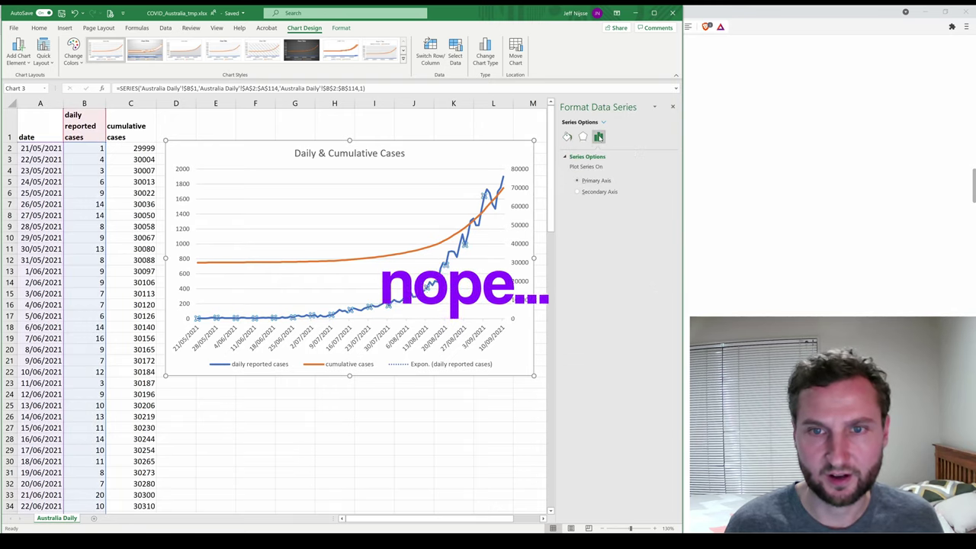
pyautogui.click(414, 393)
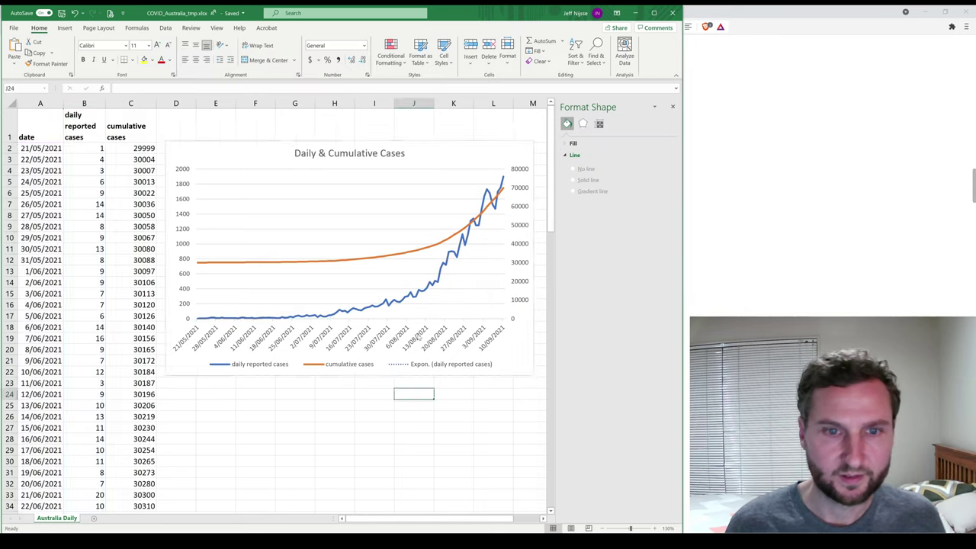
# Set the axis type of the chart's horizontal date axis to text axis
pyautogui.click(418, 336)
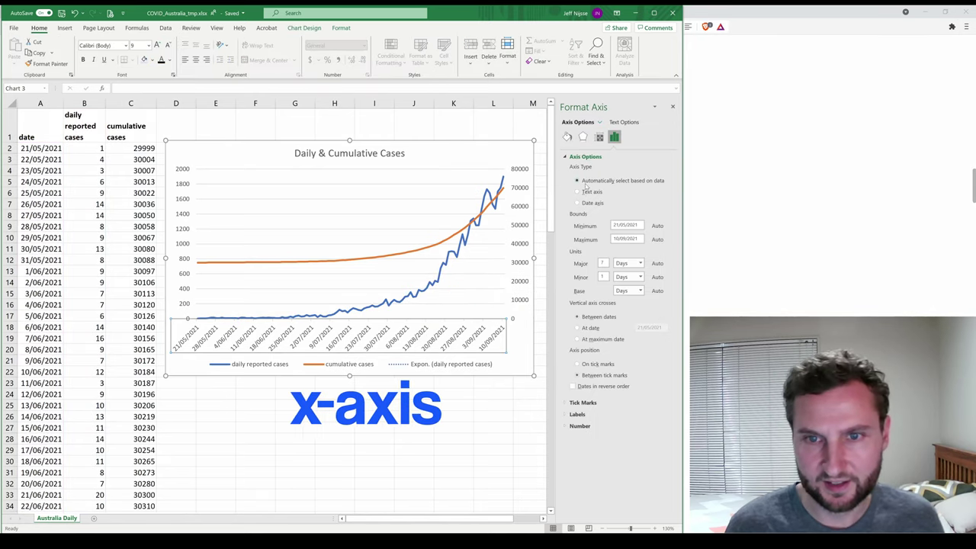
pyautogui.click(578, 192)
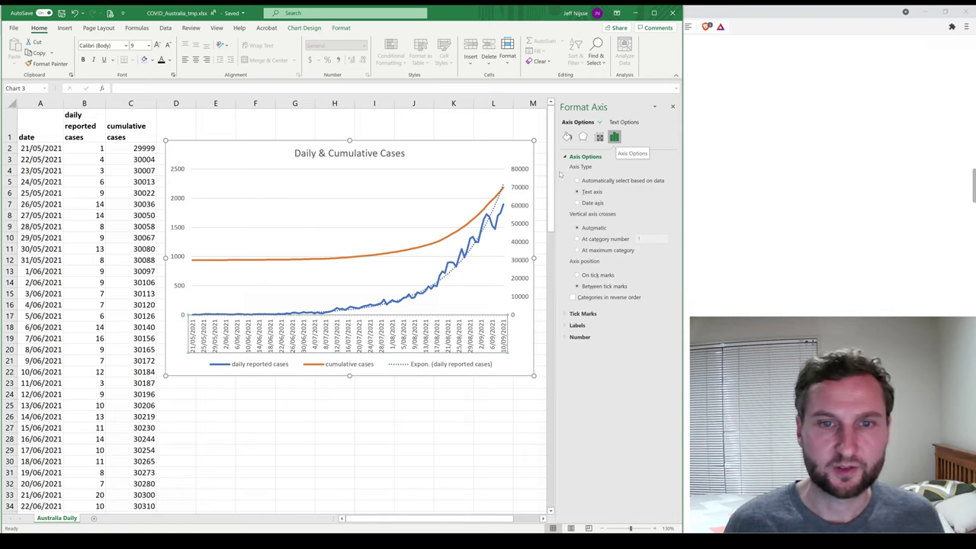
# Extend the exponential trendline of the daily reported cases with a forward forecast of 10 periods
pyautogui.click(496, 206)
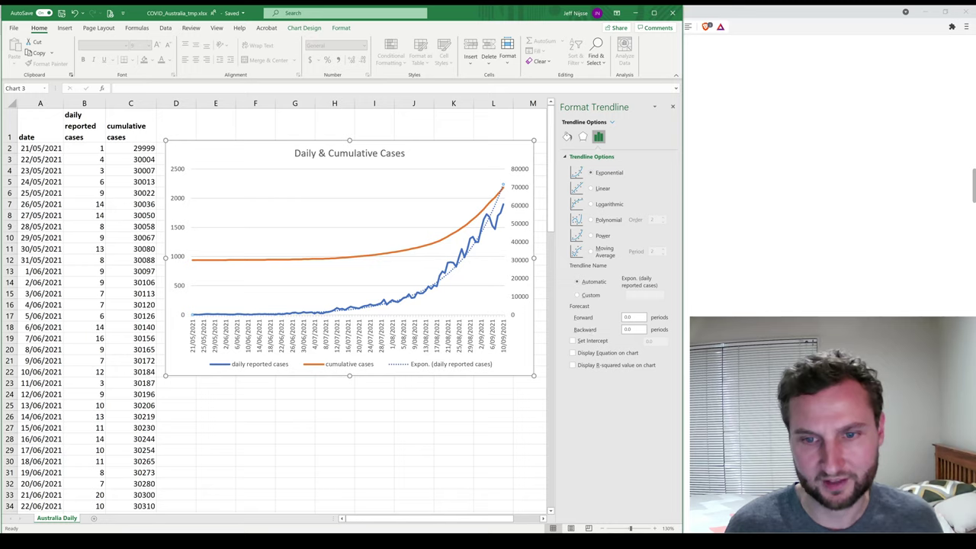
pyautogui.click(634, 317)
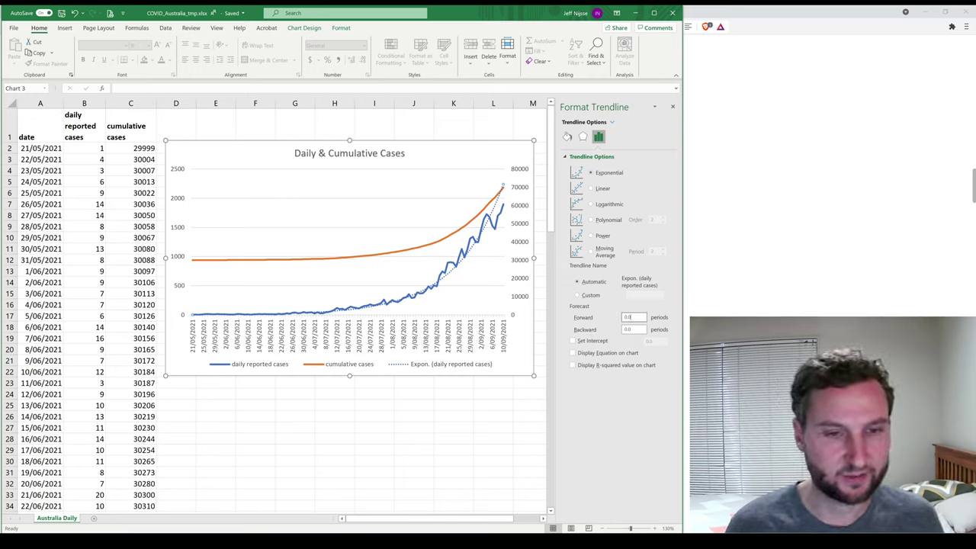
pyautogui.hotkey('ctrl', 'a')
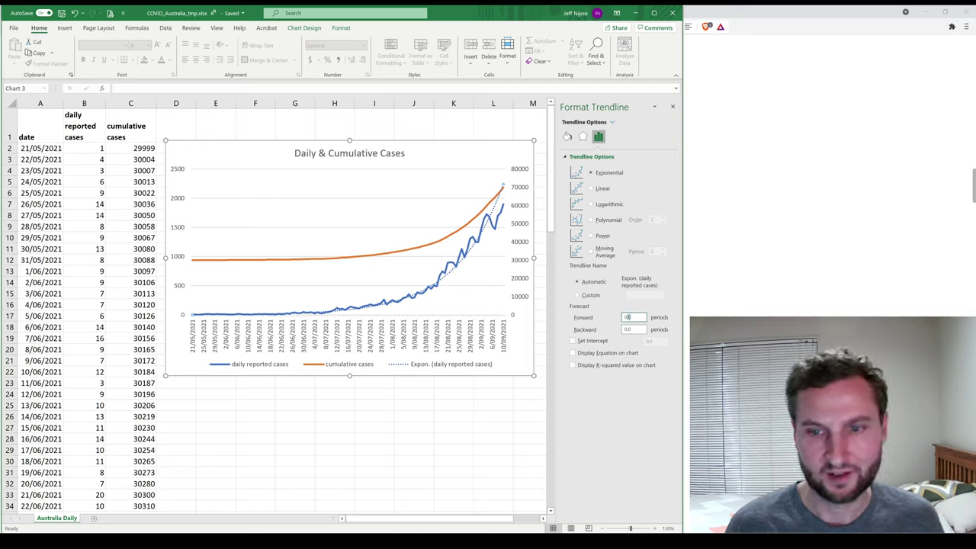
pyautogui.write('10')
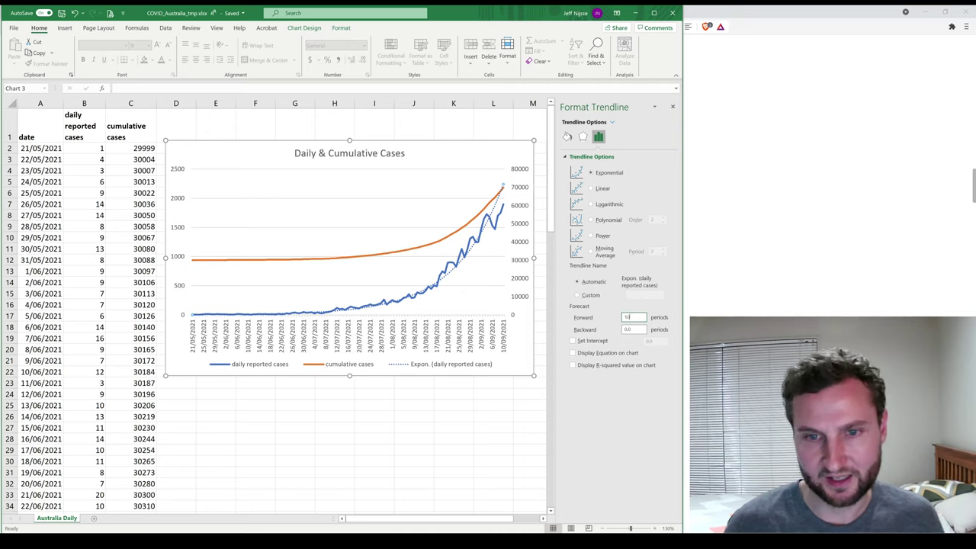
pyautogui.press('Return')
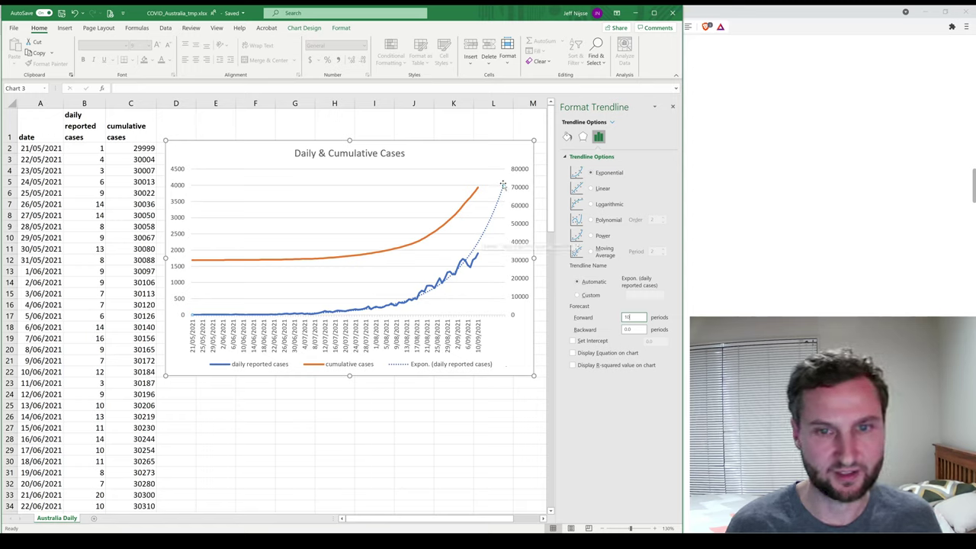
# Try a forward forecast of 100 periods on the exponential trendline and set it back to 10
pyautogui.moveTo(478, 257)
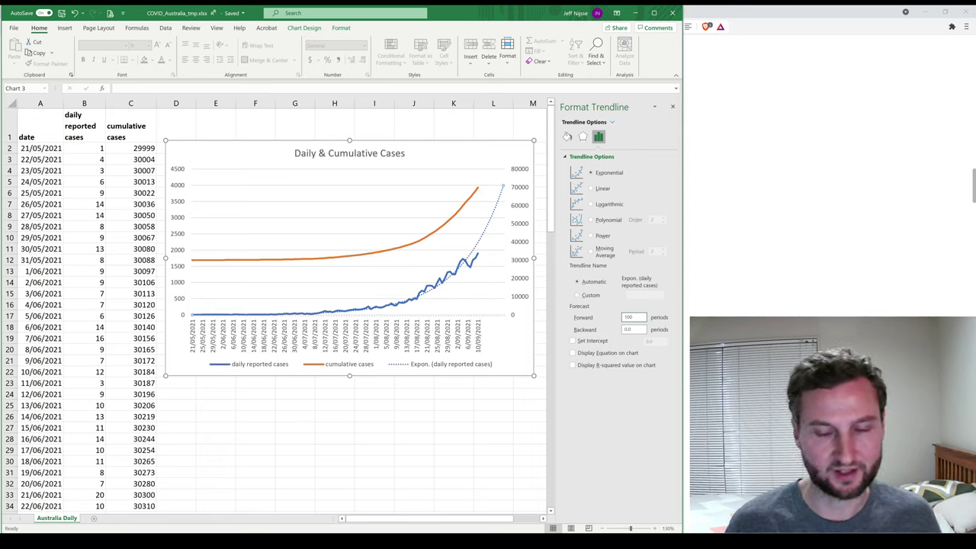
pyautogui.press('Return')
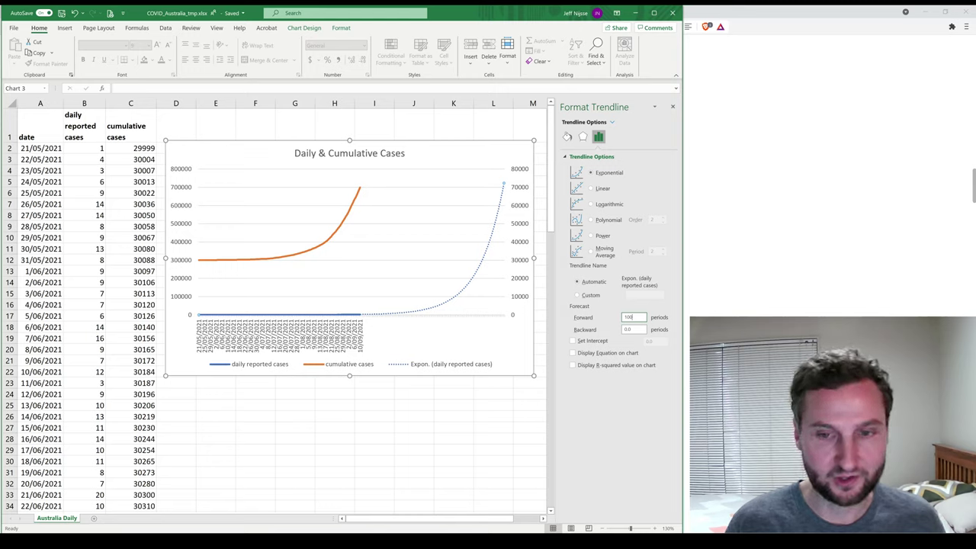
pyautogui.moveTo(631, 317); pyautogui.dragTo(599, 320)
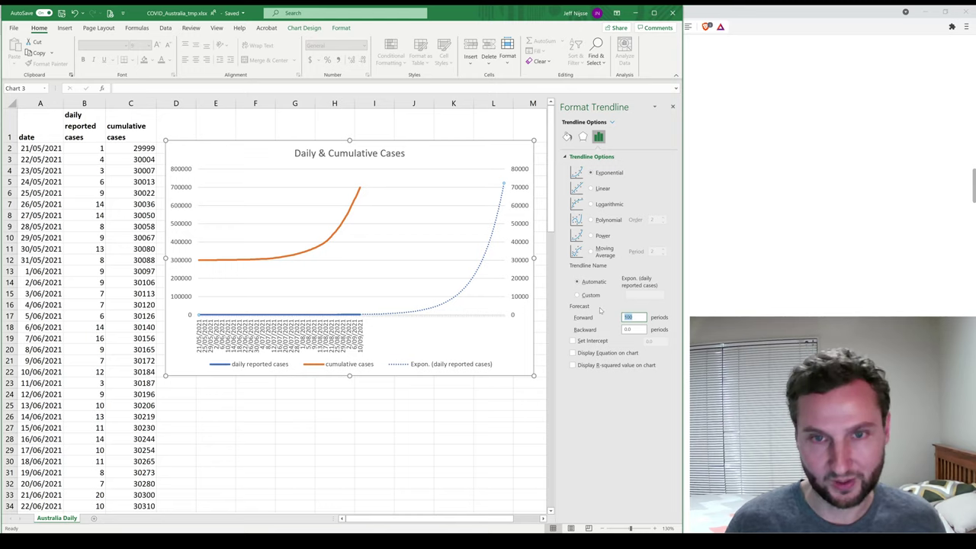
pyautogui.write('10')
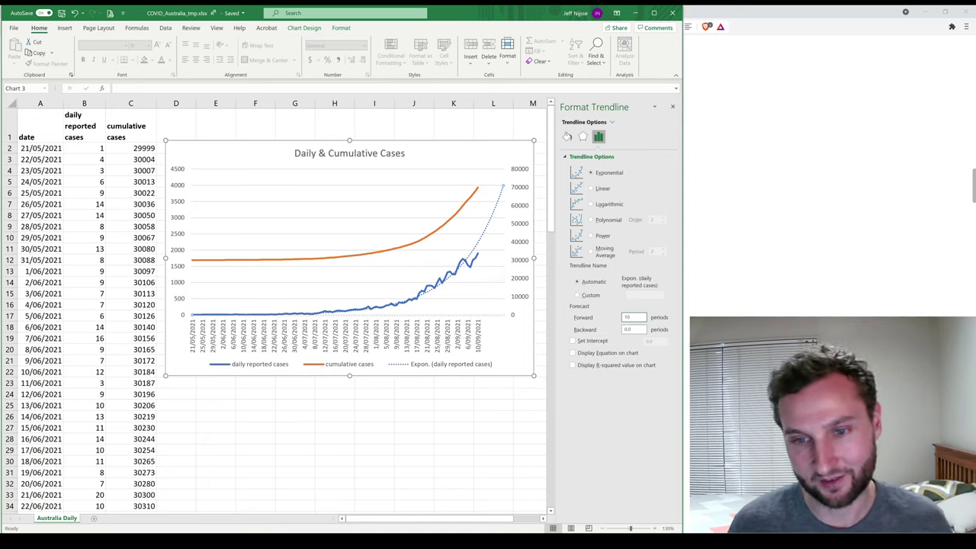
# Display the trendline's equation on the chart and place it at the top centre of the plot area
pyautogui.click(602, 352)
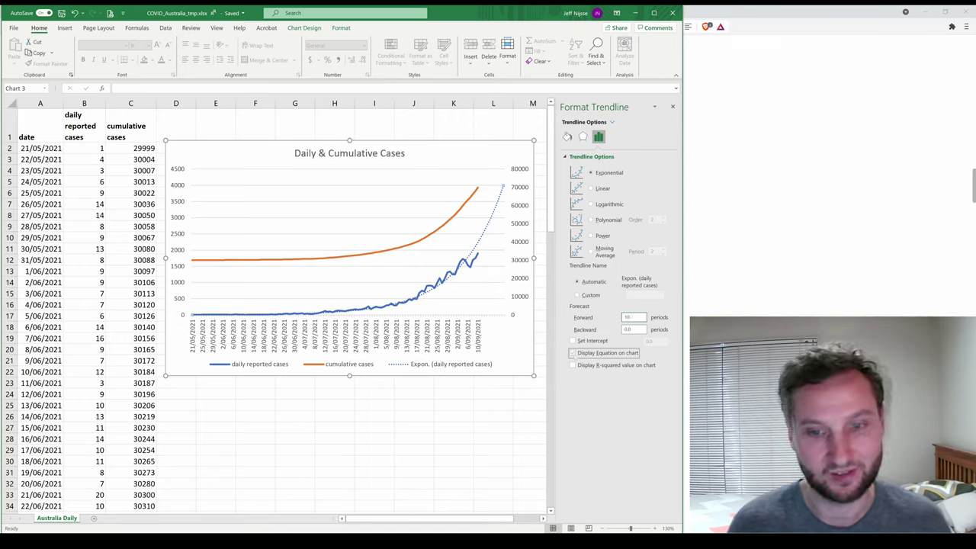
pyautogui.moveTo(486, 184); pyautogui.dragTo(385, 179)
# Enlarge the trendline equation's text to 20 pt and give its label a light blue fill
pyautogui.click(158, 46)
pyautogui.click(158, 45)
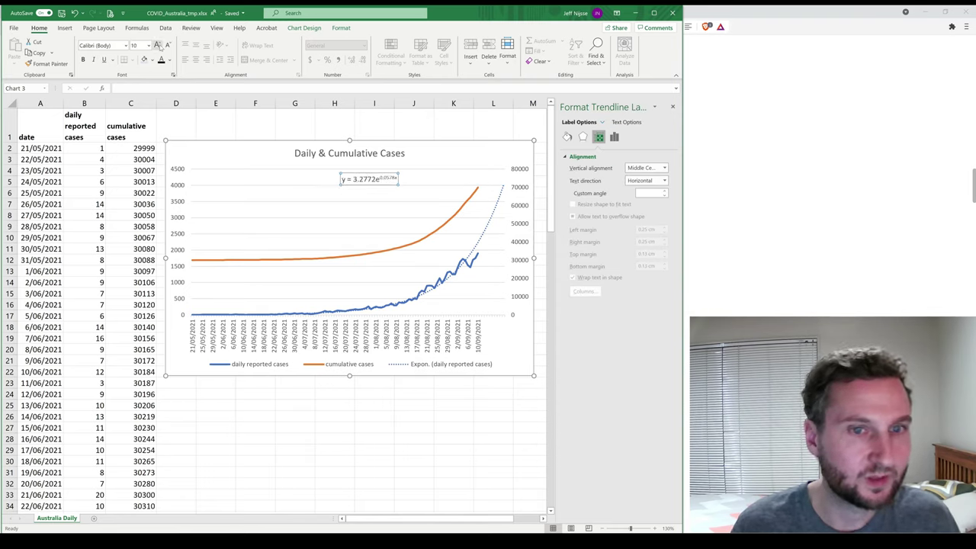
pyautogui.click(158, 45)
pyautogui.click(158, 46)
pyautogui.click(158, 45)
pyautogui.click(158, 45)
pyautogui.click(158, 46)
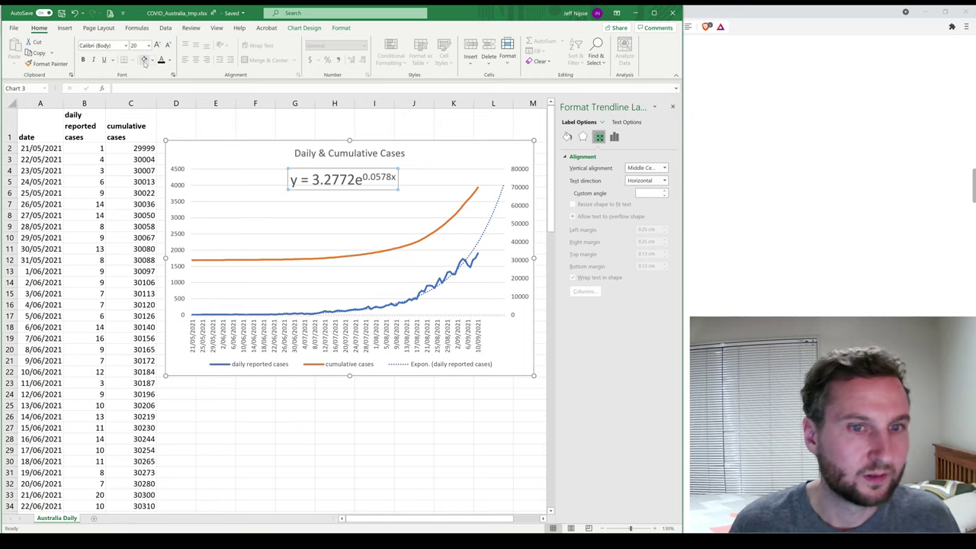
pyautogui.click(381, 197)
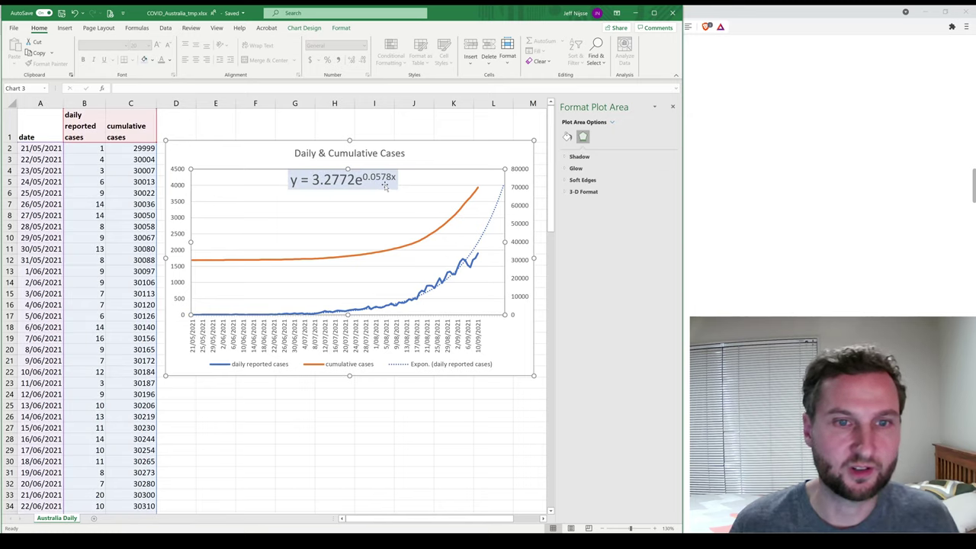
pyautogui.click(385, 183)
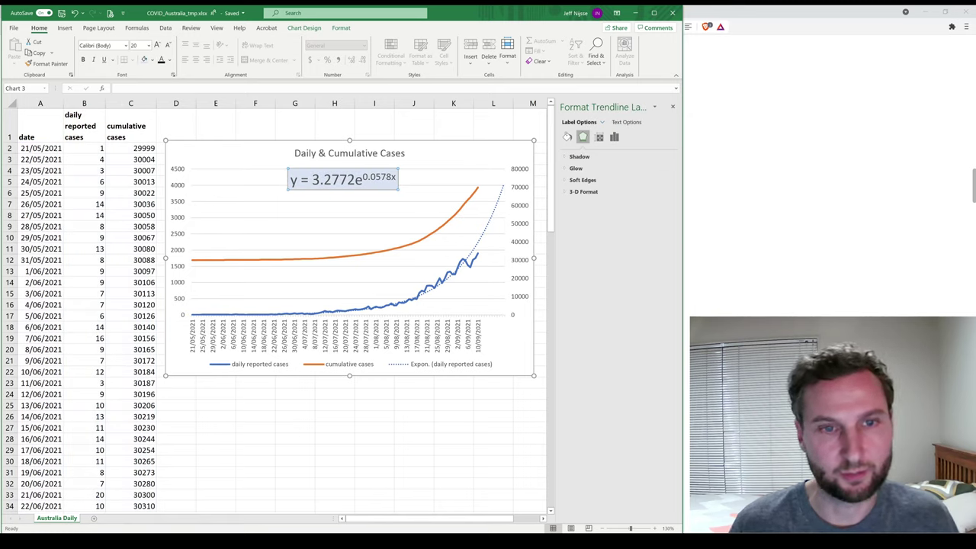
# Nudge the trendline equation label slightly to the right below the chart title
pyautogui.moveTo(311, 179); pyautogui.dragTo(397, 180)
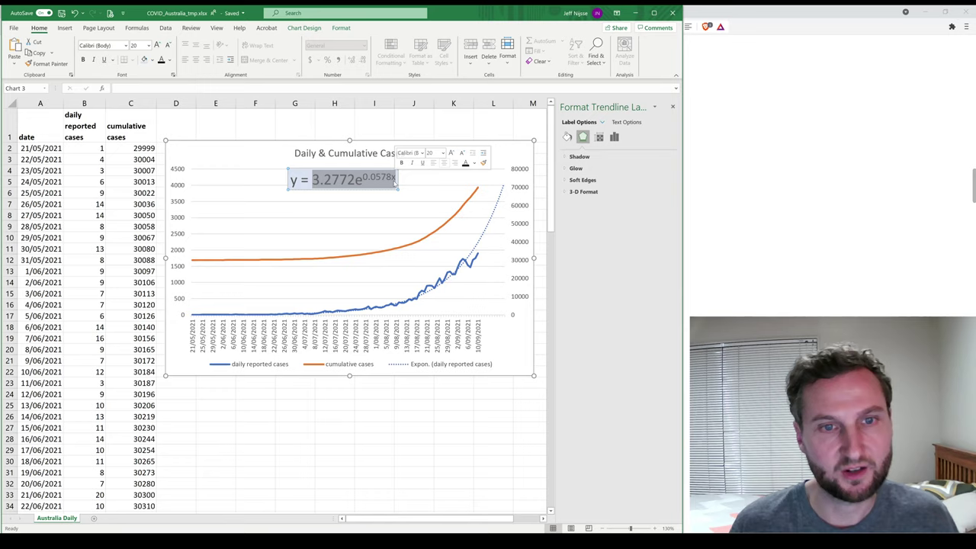
pyautogui.click(503, 186)
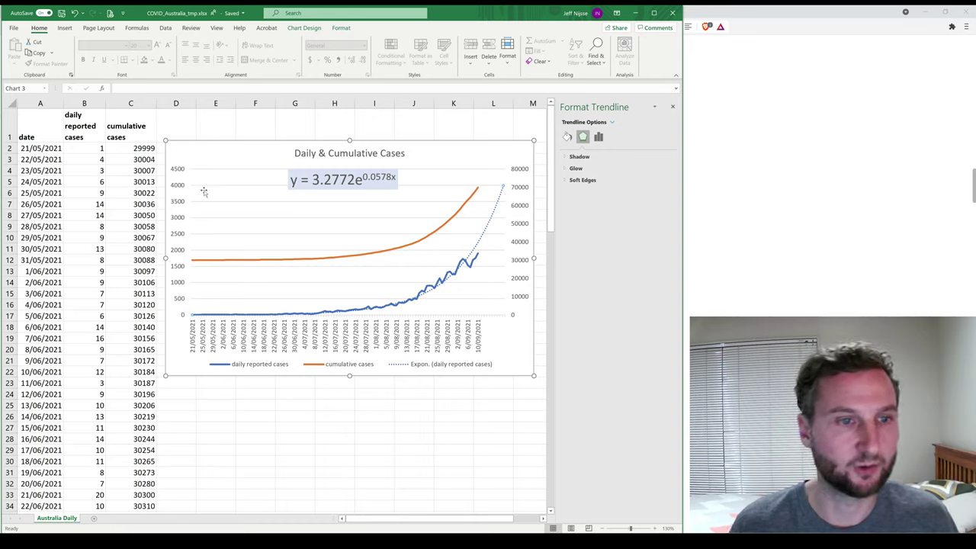
pyautogui.click(383, 185)
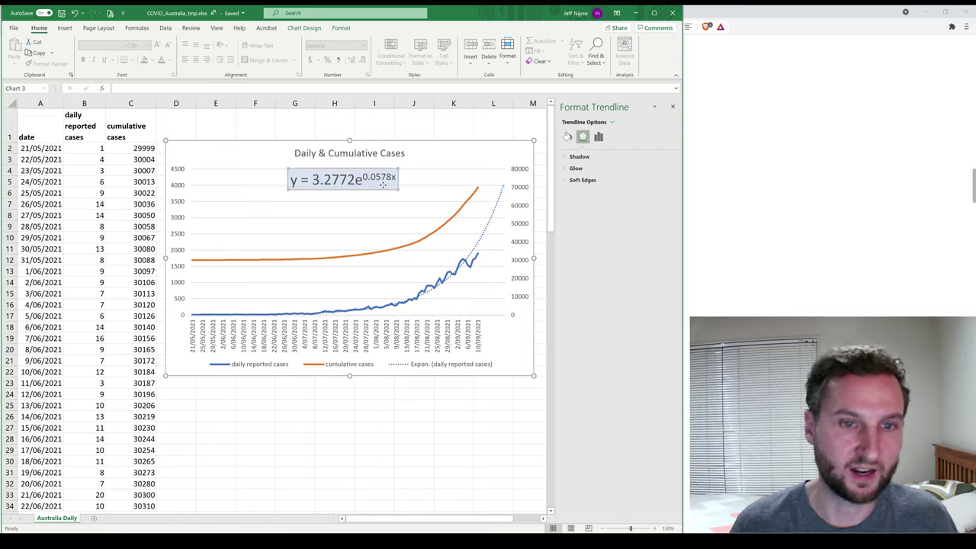
# Set the exponential trendline's forward forecast to 14 periods
pyautogui.click(494, 217)
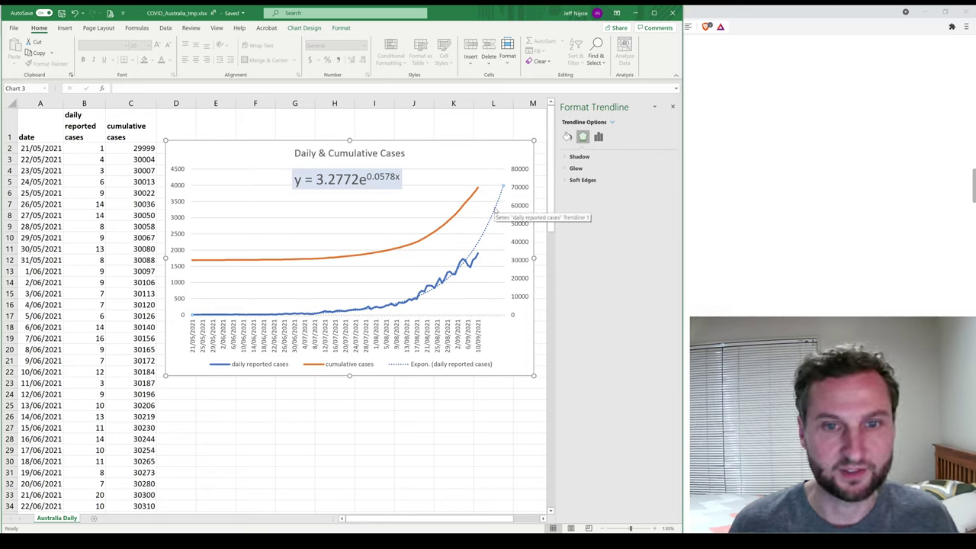
pyautogui.click(598, 137)
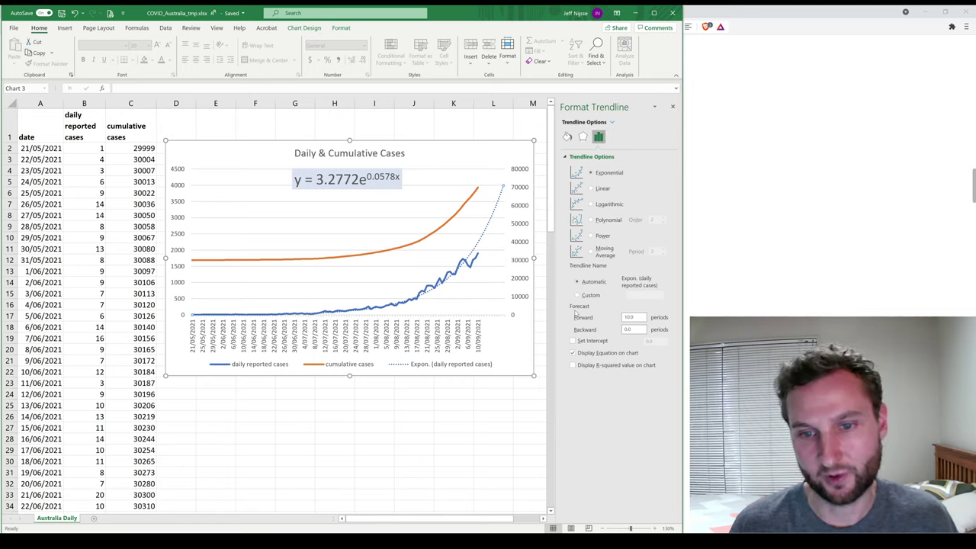
pyautogui.moveTo(641, 317); pyautogui.dragTo(615, 320)
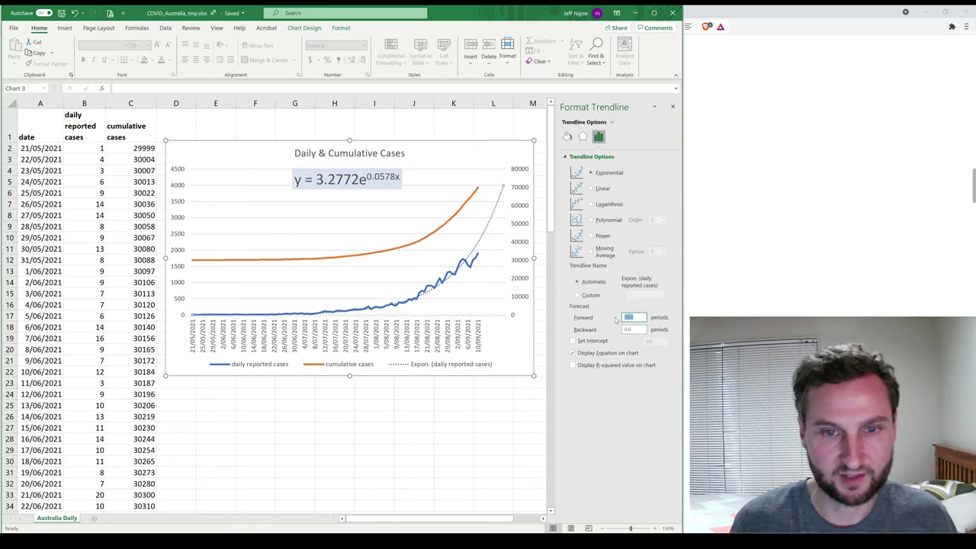
pyautogui.write('14')
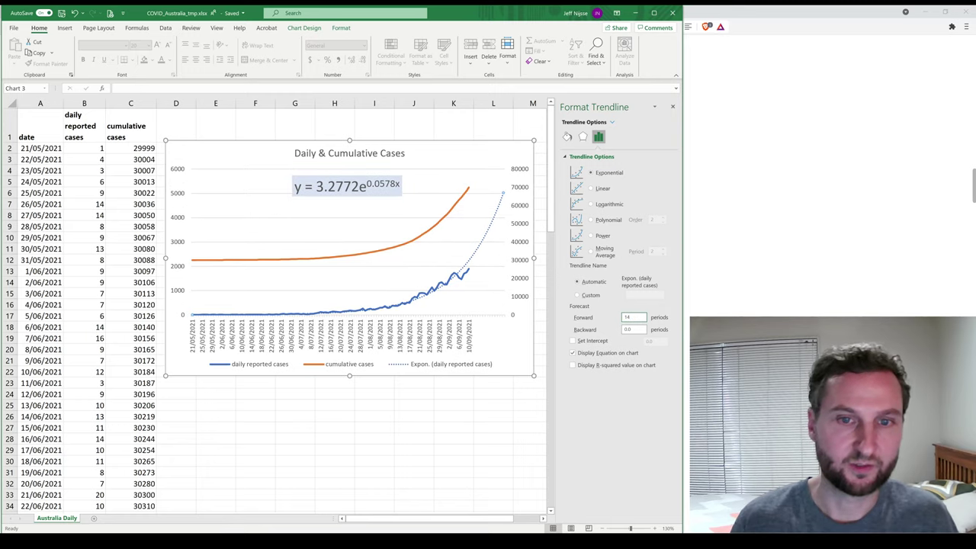